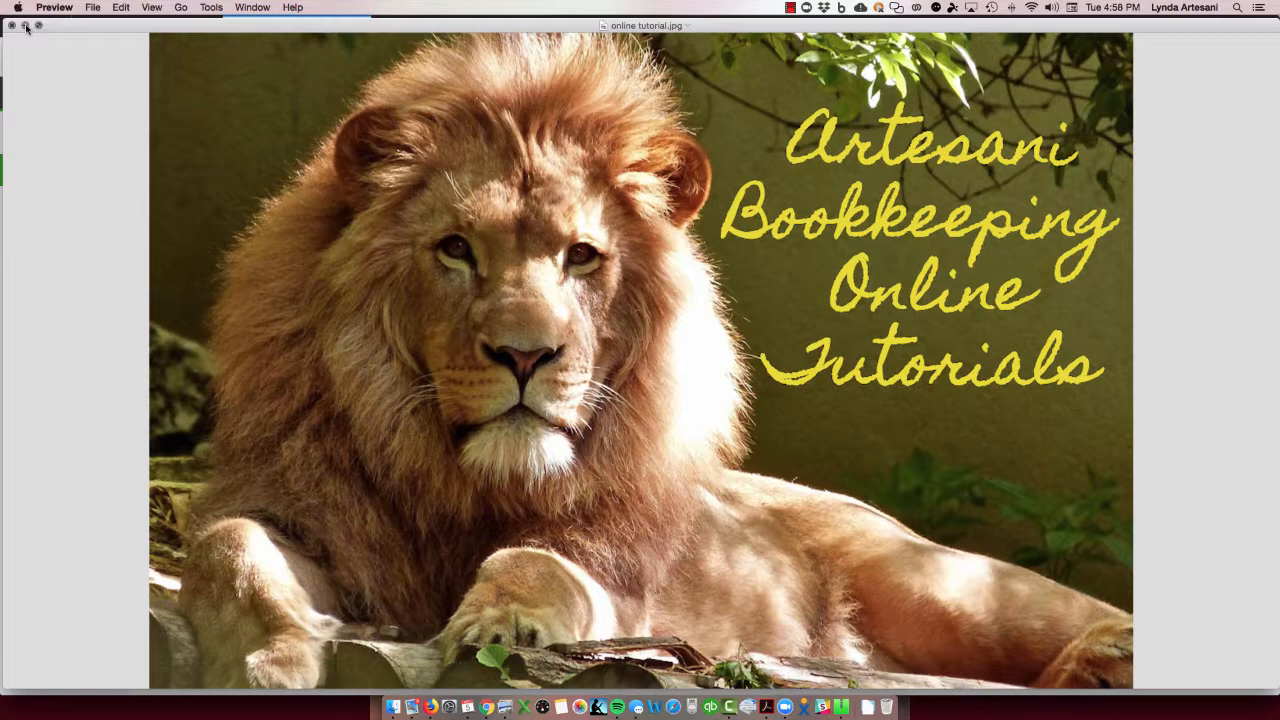
- Minimize the title image to return to QuickBooks Online and expand the 07/24/2017 SunPass bank transaction
{"action": "left_click", "coordinate": [25, 26]}
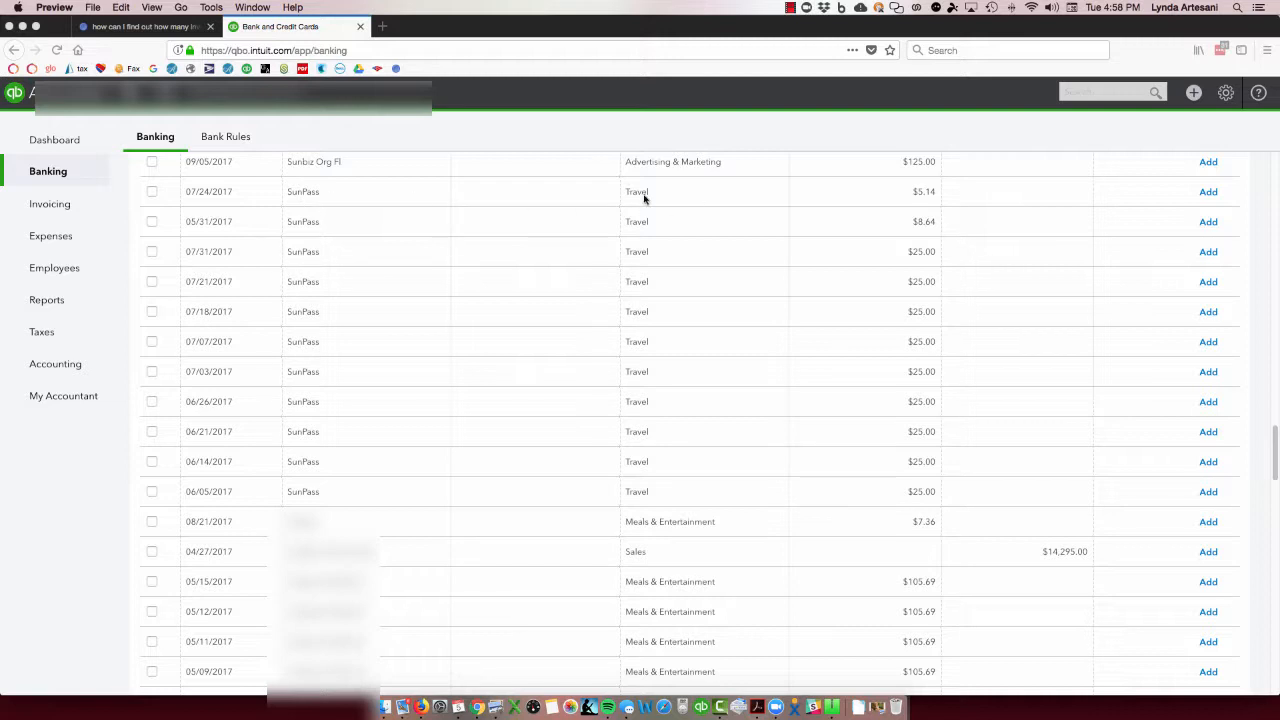
{"action": "left_click", "coordinate": [307, 203]}
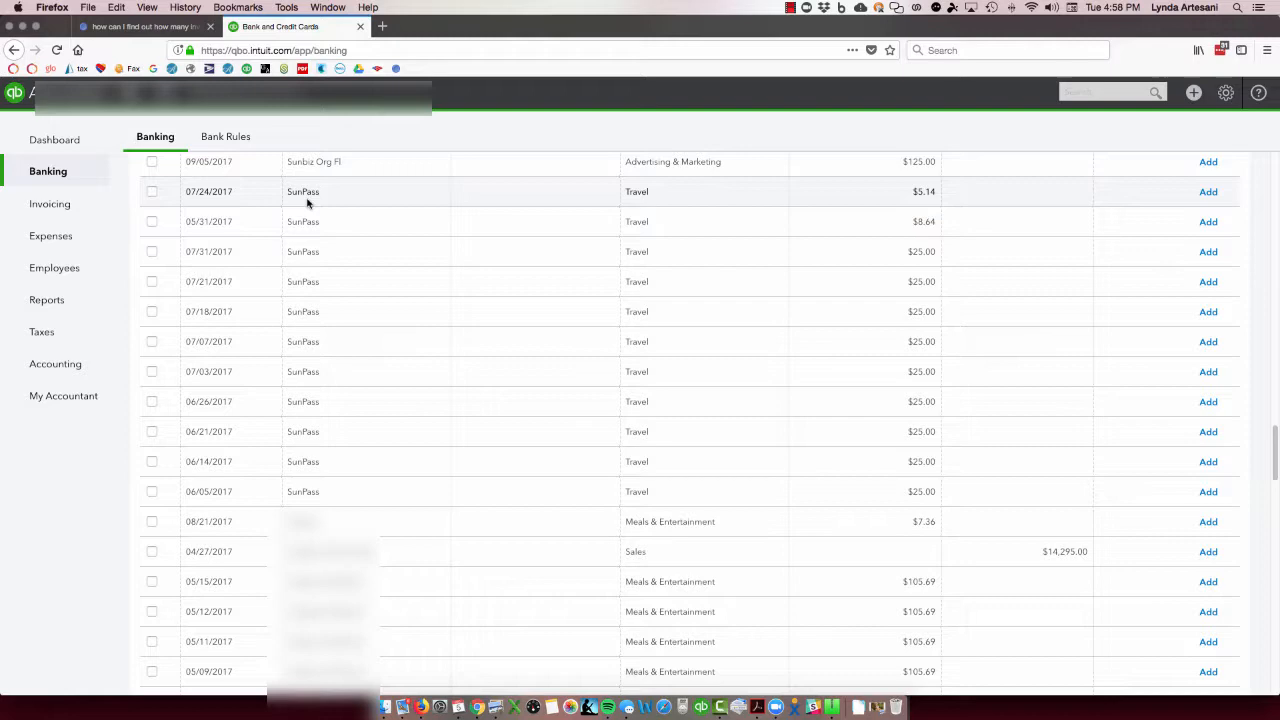
{"action": "scroll", "coordinate": [307, 204], "scroll_direction": "down", "scroll_amount": 1}
{"action": "scroll", "coordinate": [306, 206], "scroll_direction": "up", "scroll_amount": 1}
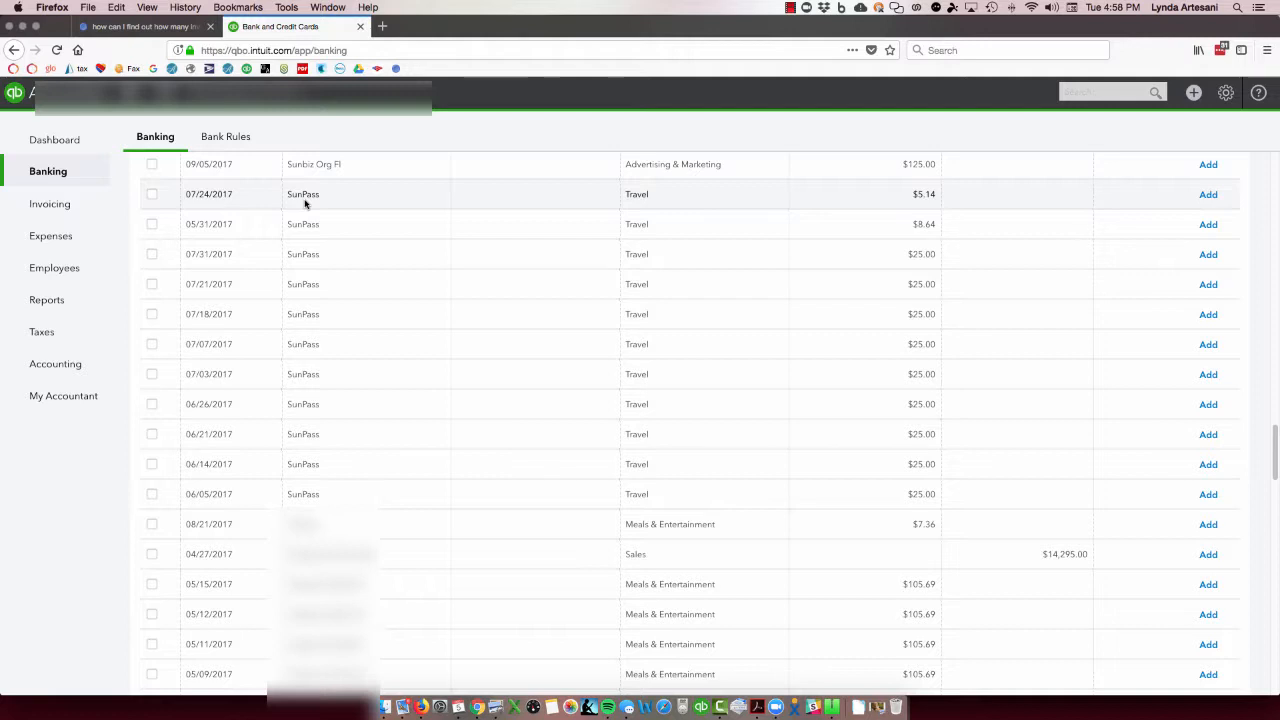
{"action": "left_click", "coordinate": [305, 204]}
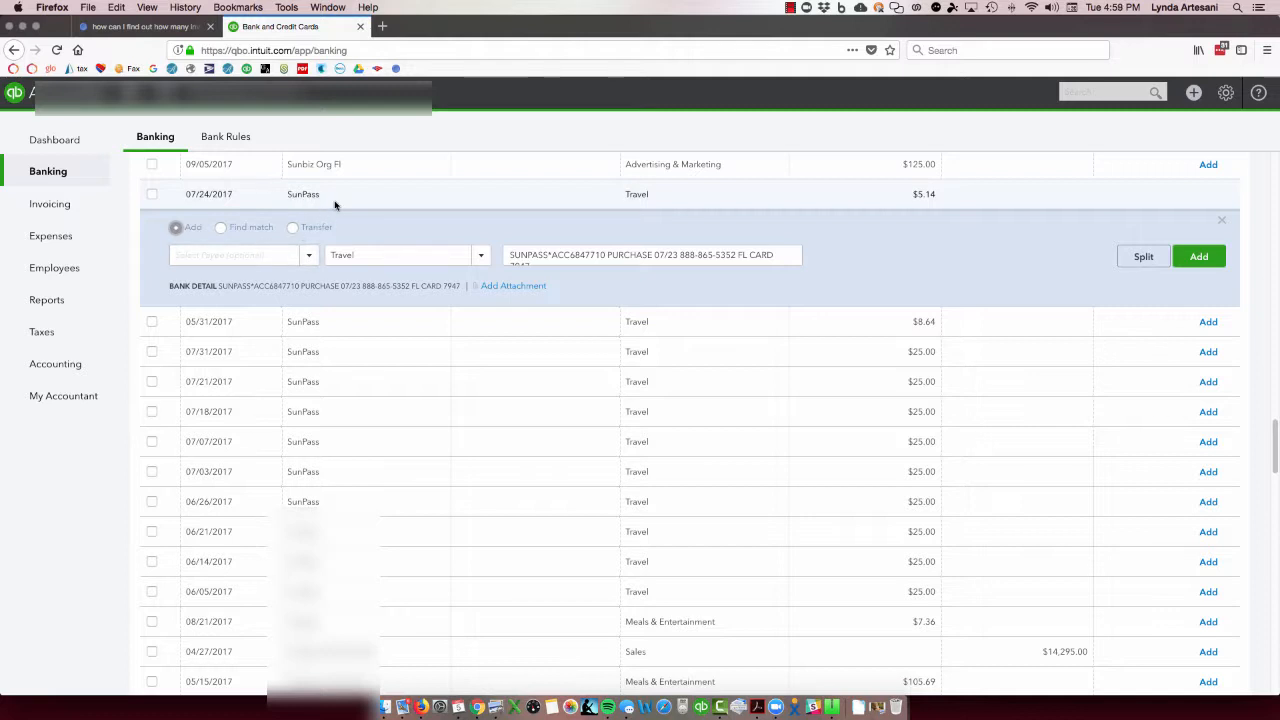
- Copy the description SunPass into the transaction's payee and save it as a new vendor
{"action": "left_click_drag", "start_coordinate": [334, 197], "coordinate": [288, 197]}
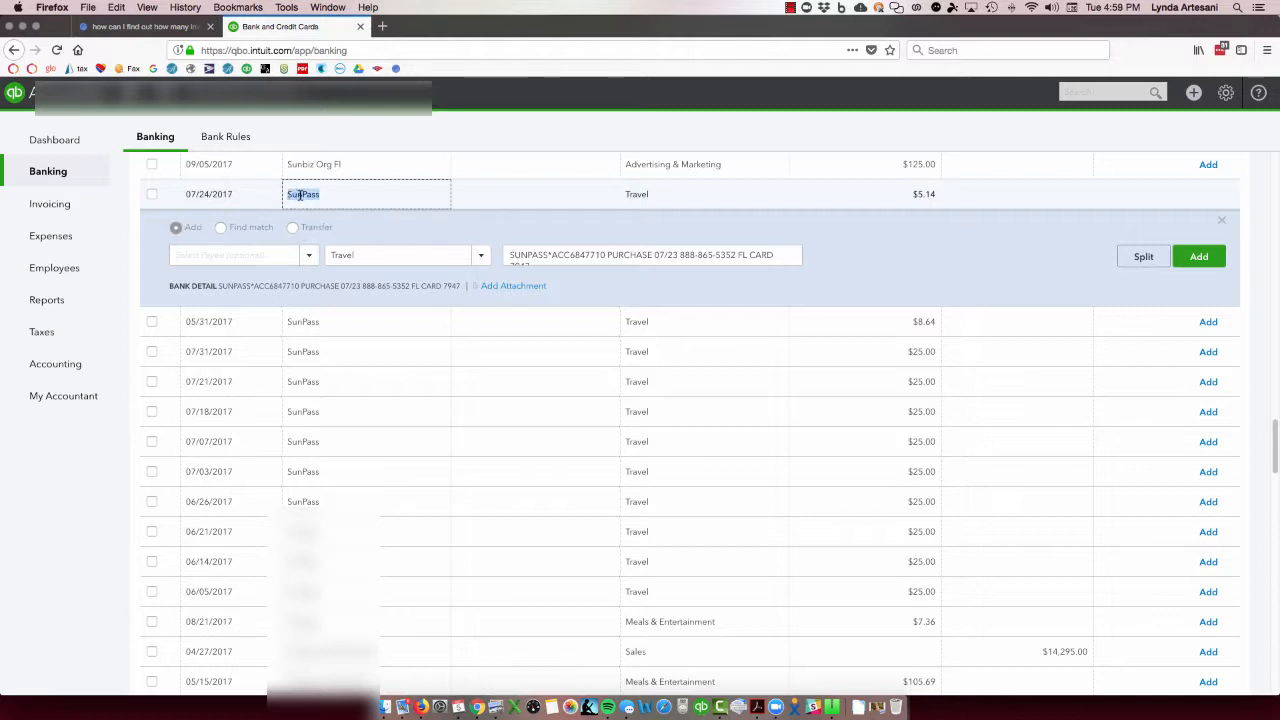
{"action": "right_click", "coordinate": [300, 196]}
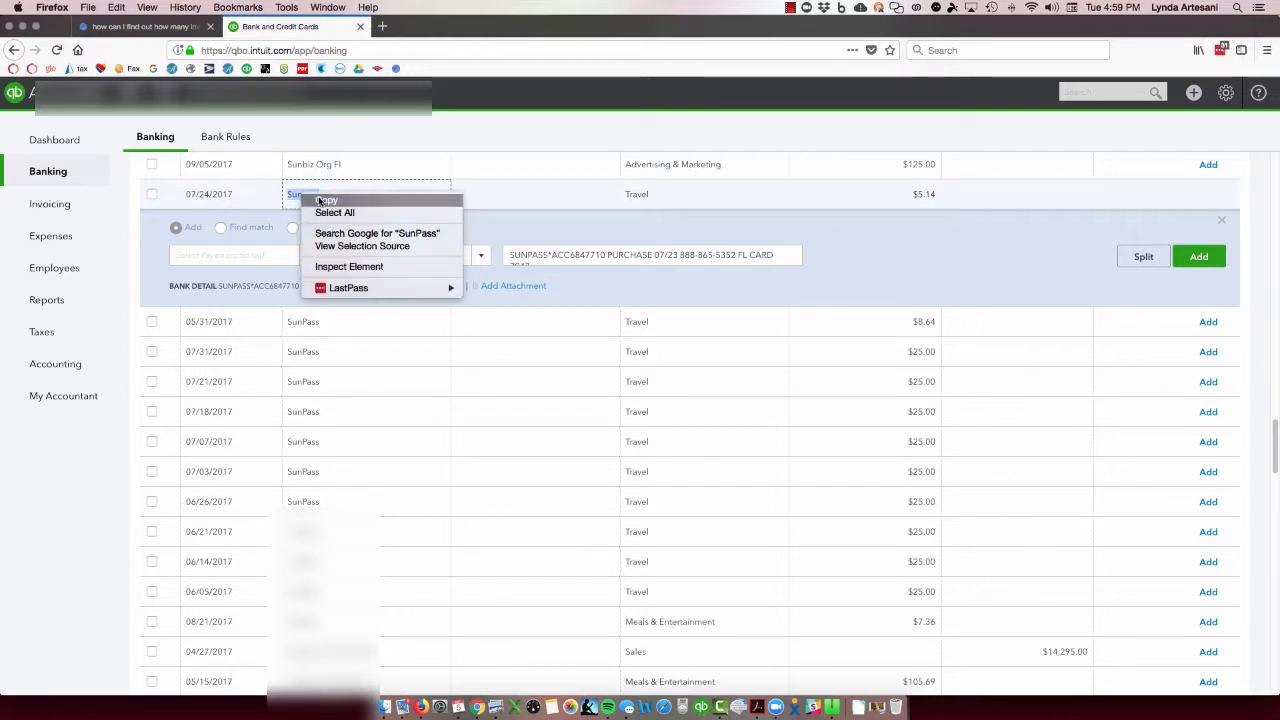
{"action": "left_click", "coordinate": [319, 200]}
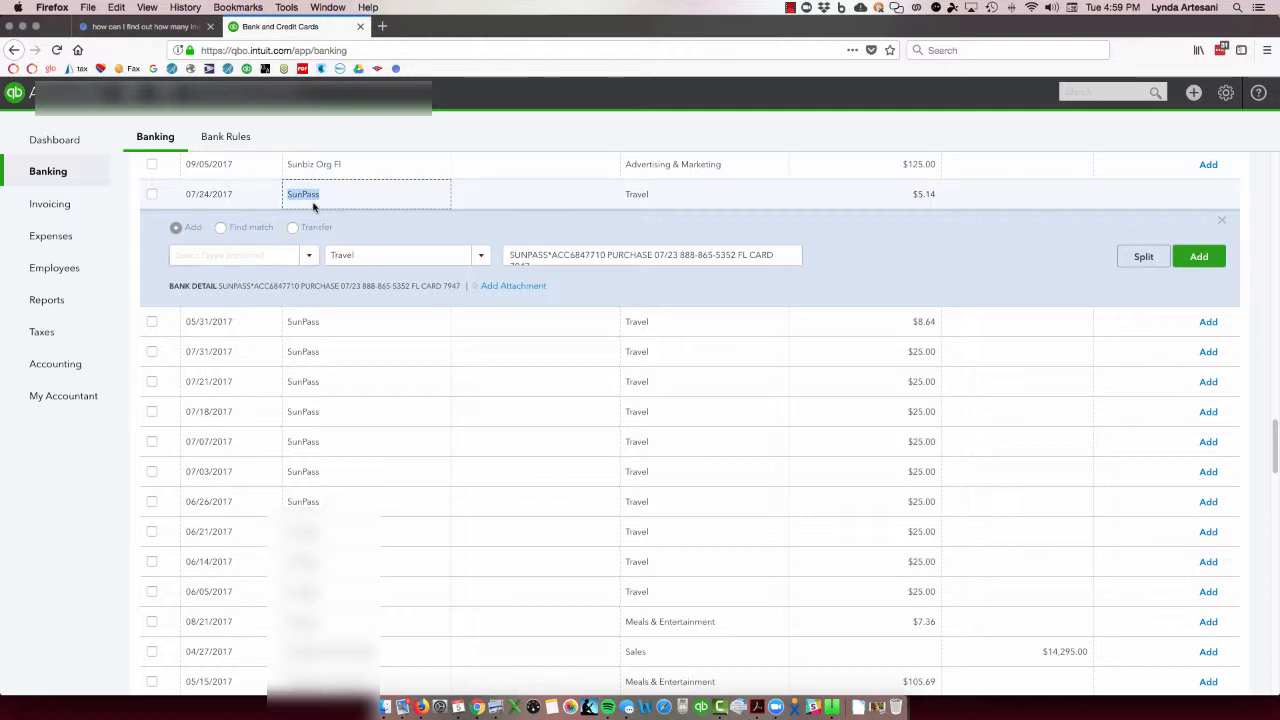
{"action": "left_click", "coordinate": [200, 256]}
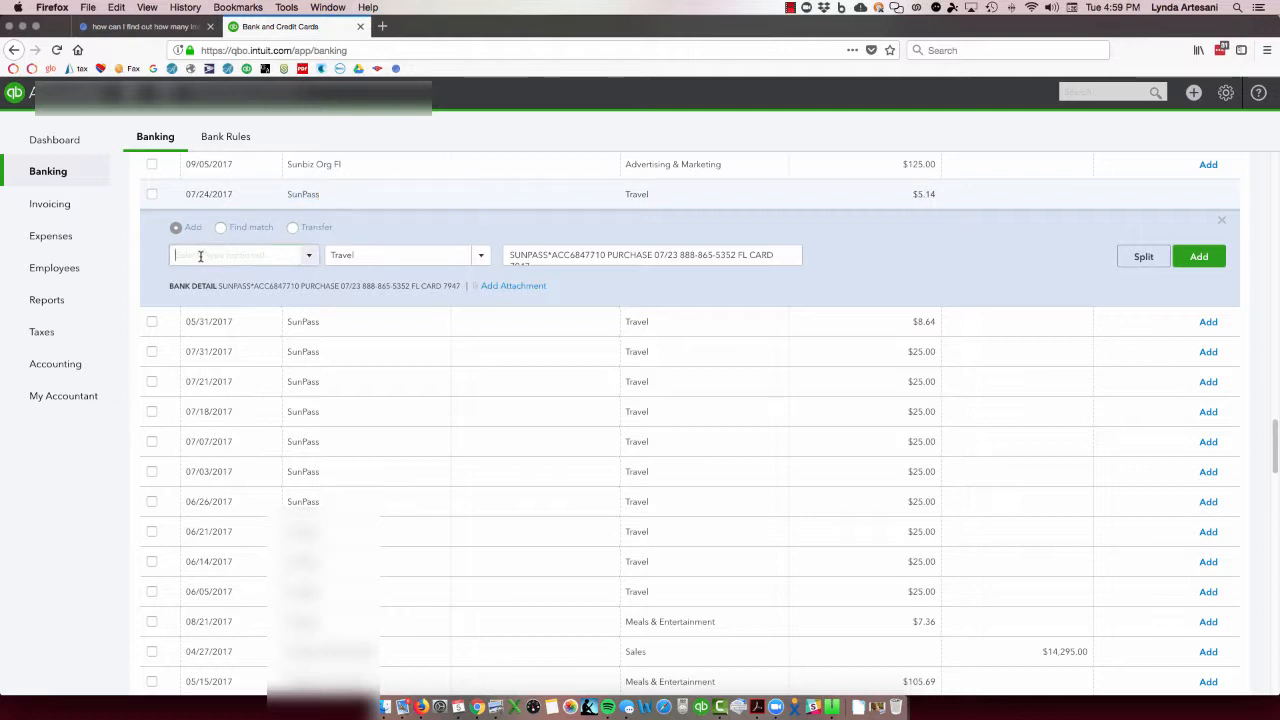
{"action": "right_click", "coordinate": [201, 256]}
{"action": "left_click", "coordinate": [226, 308]}
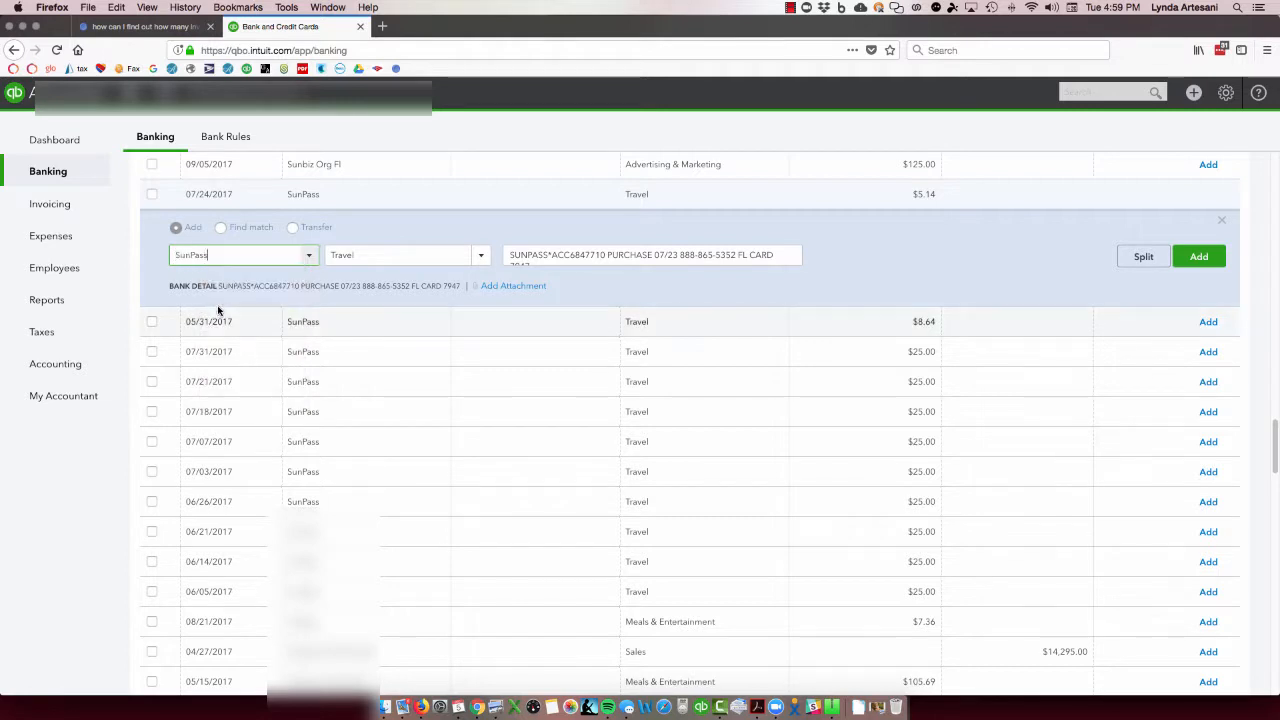
{"action": "left_click", "coordinate": [178, 283]}
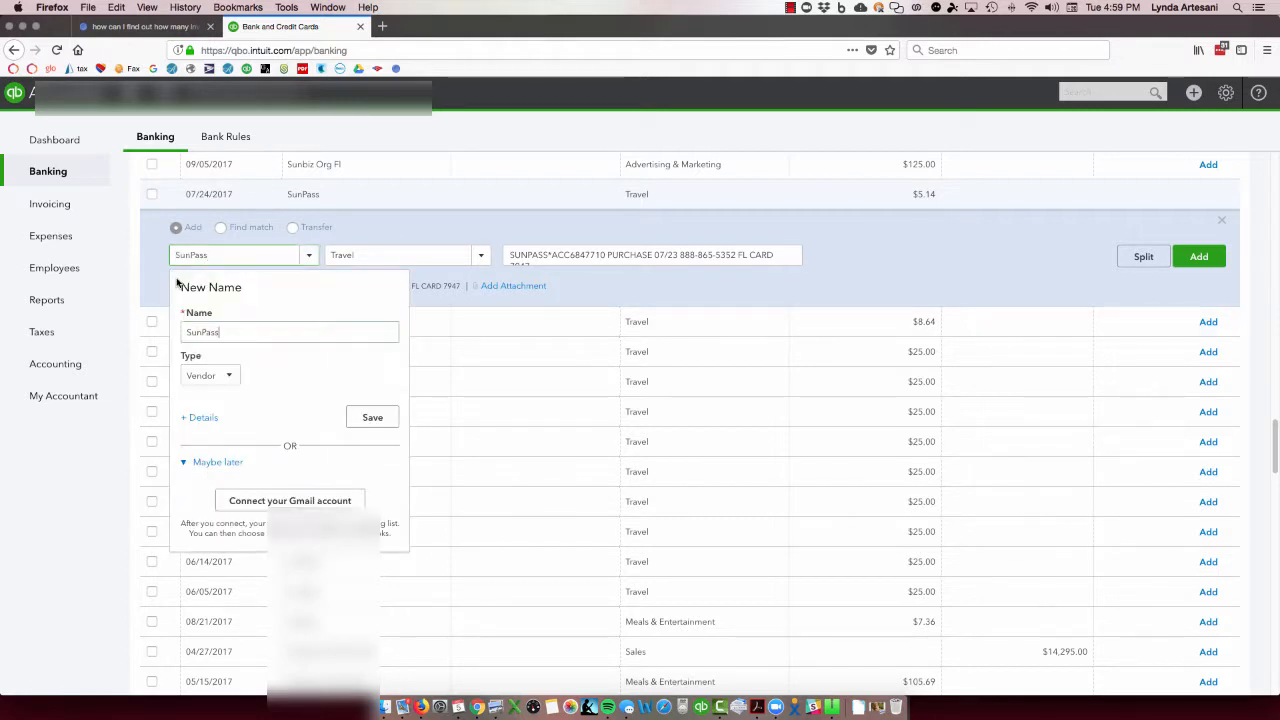
{"action": "left_click", "coordinate": [370, 418]}
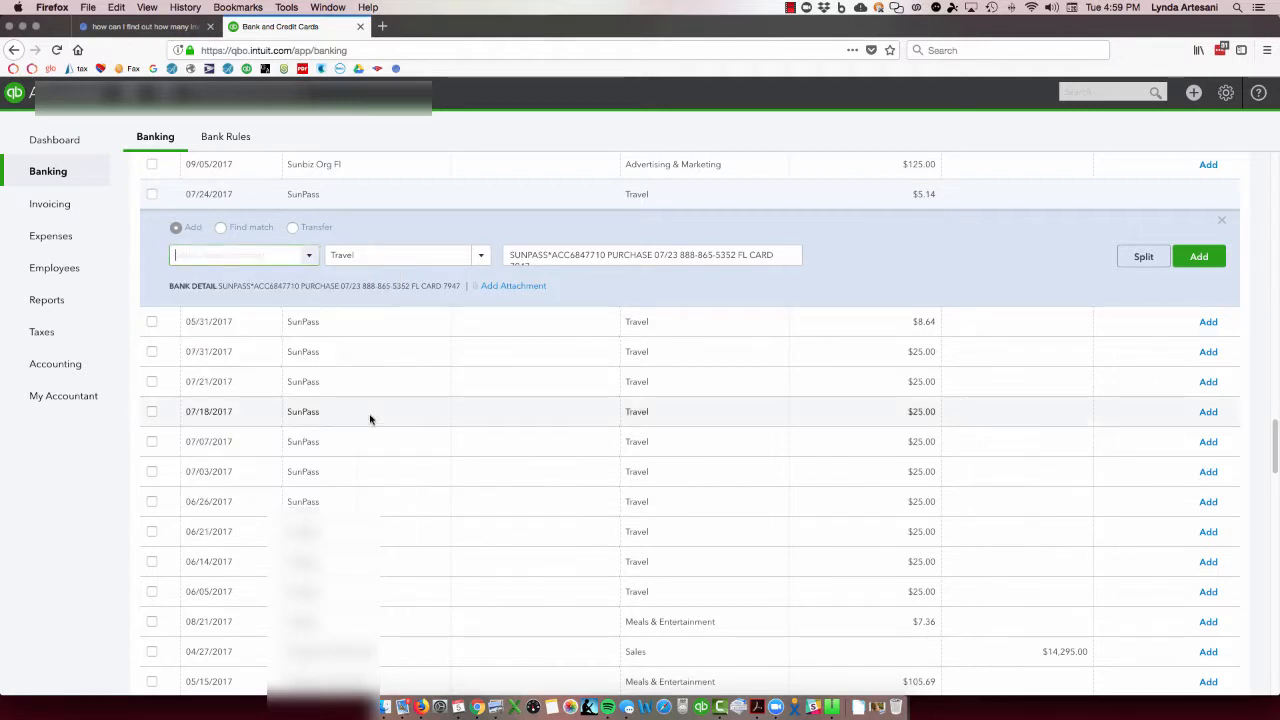
- Change the SunPass transaction's category to Uncategorized Expense and back to Travel to trigger the automatic categorization setting
{"action": "left_click", "coordinate": [366, 254]}
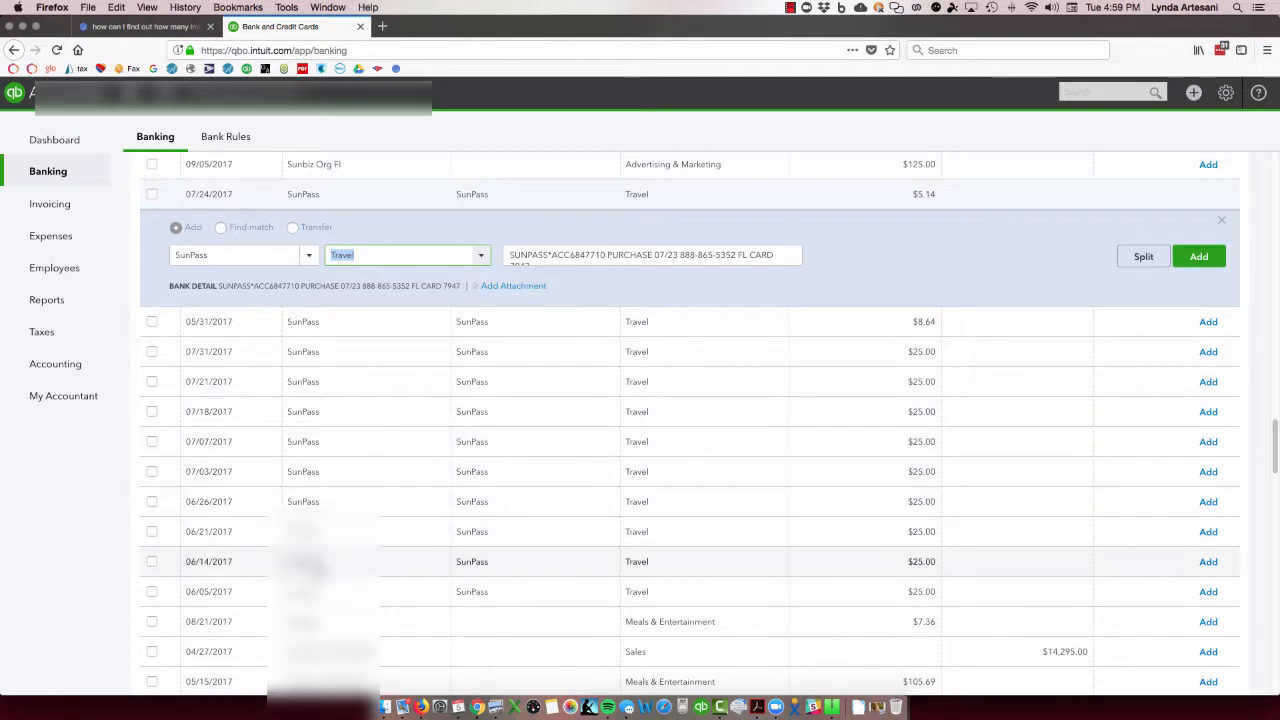
{"action": "left_click", "coordinate": [480, 257]}
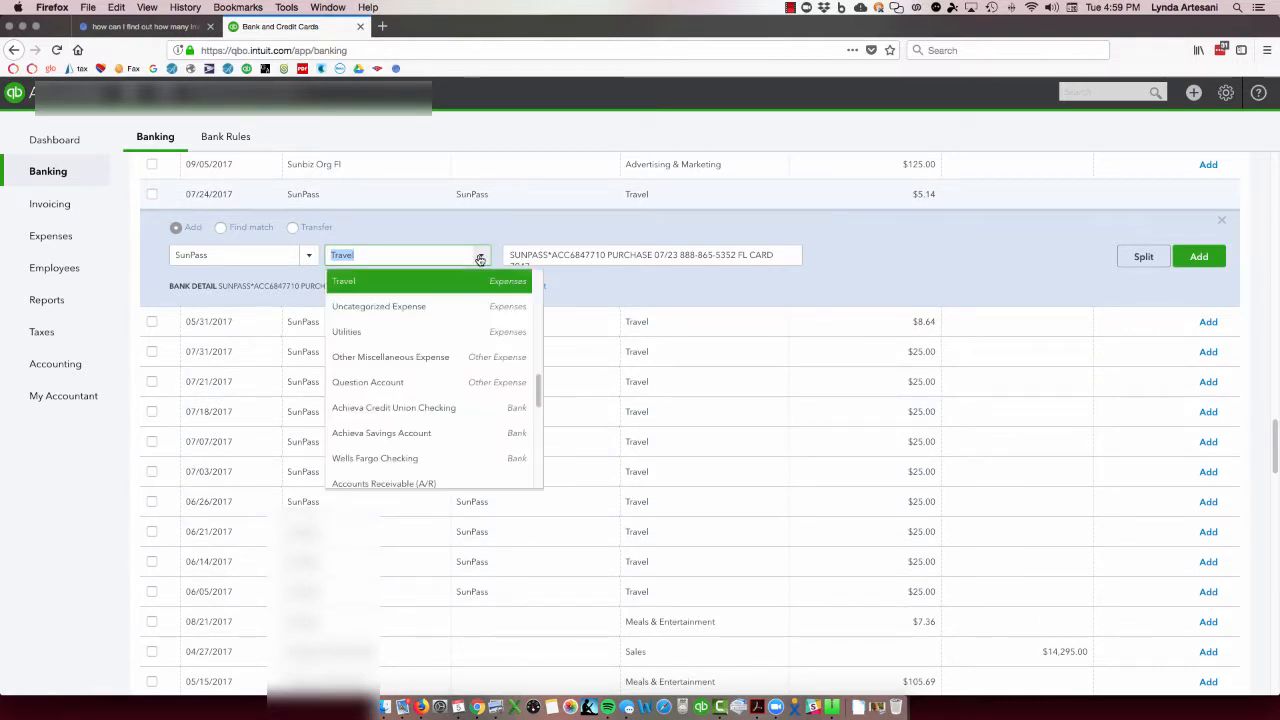
{"action": "left_click", "coordinate": [365, 306]}
{"action": "left_click", "coordinate": [365, 306]}
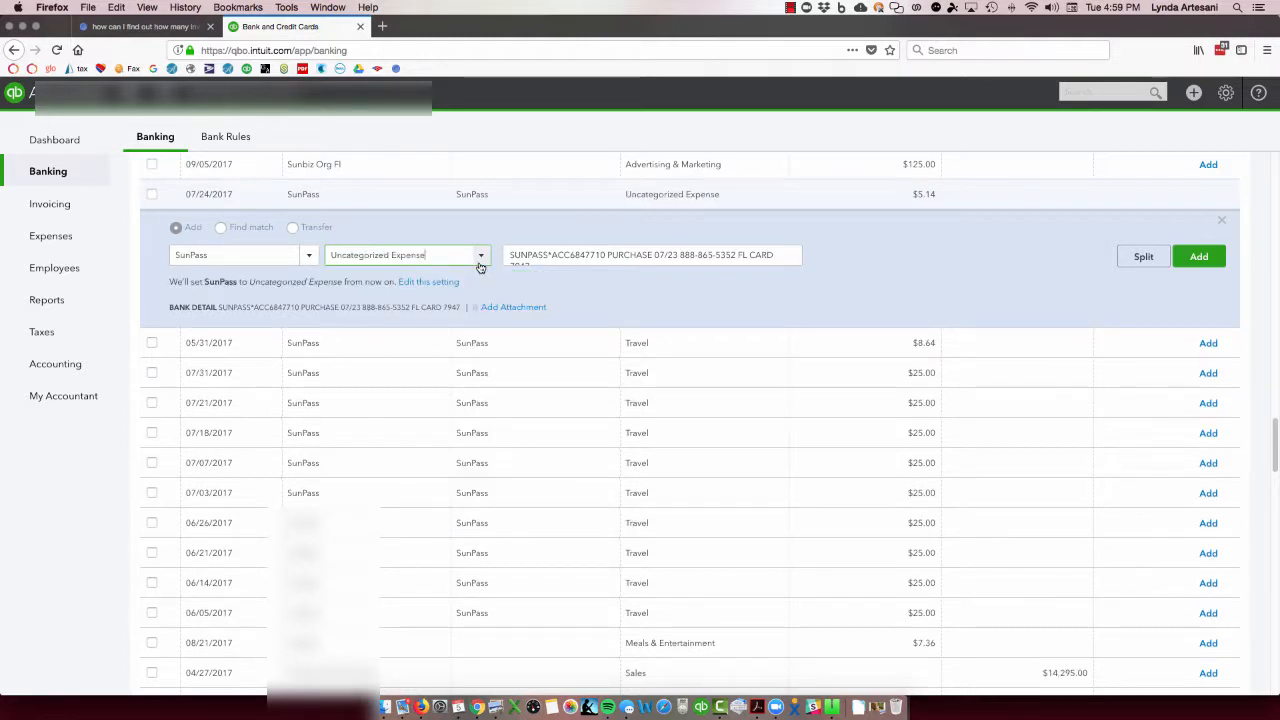
{"action": "left_click", "coordinate": [481, 262]}
{"action": "scroll", "coordinate": [383, 293], "scroll_direction": "up", "scroll_amount": 3}
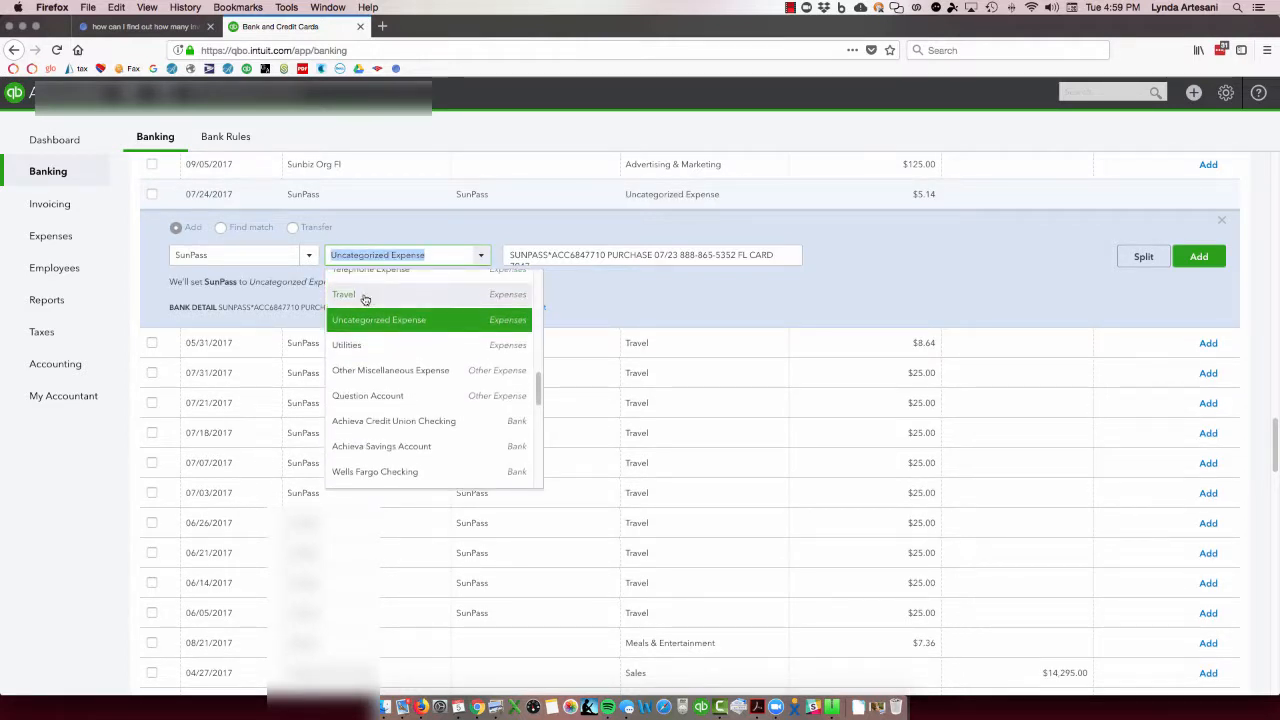
{"action": "left_click", "coordinate": [398, 272]}
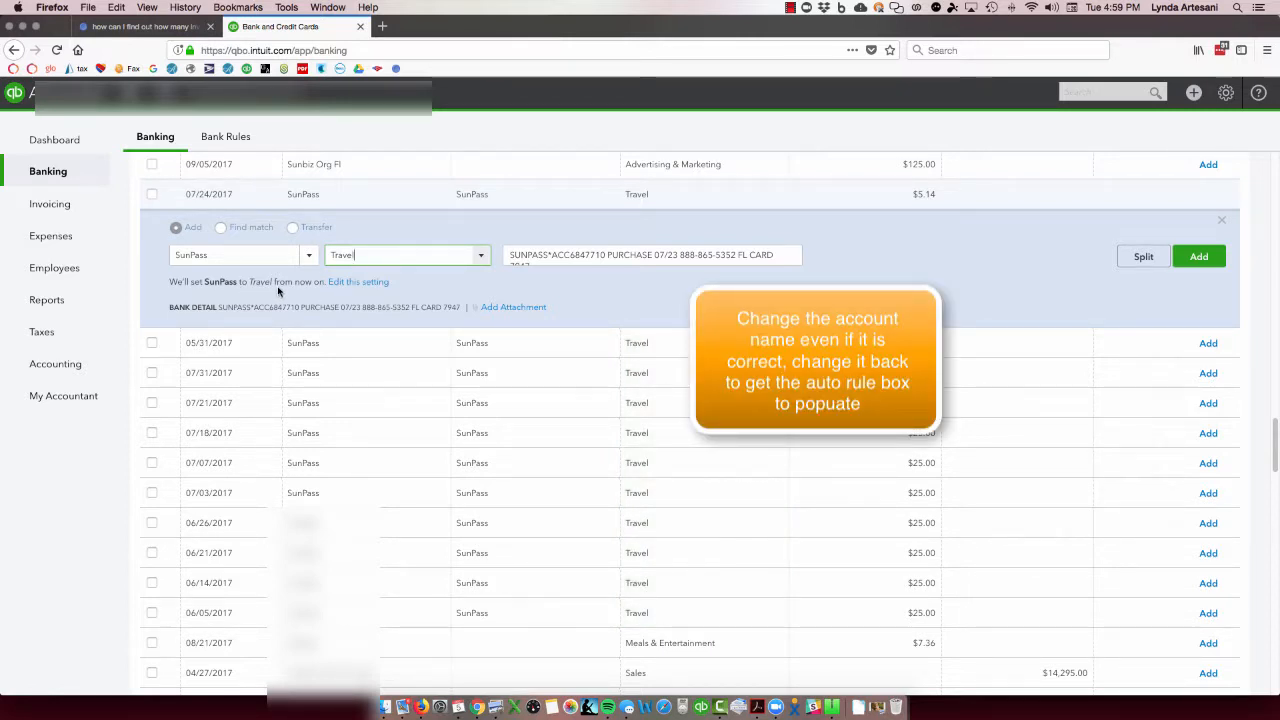
- Create and save a custom rule named SunPass from the categorization setting, with automatic adding to the books enabled
{"action": "left_click", "coordinate": [355, 285]}
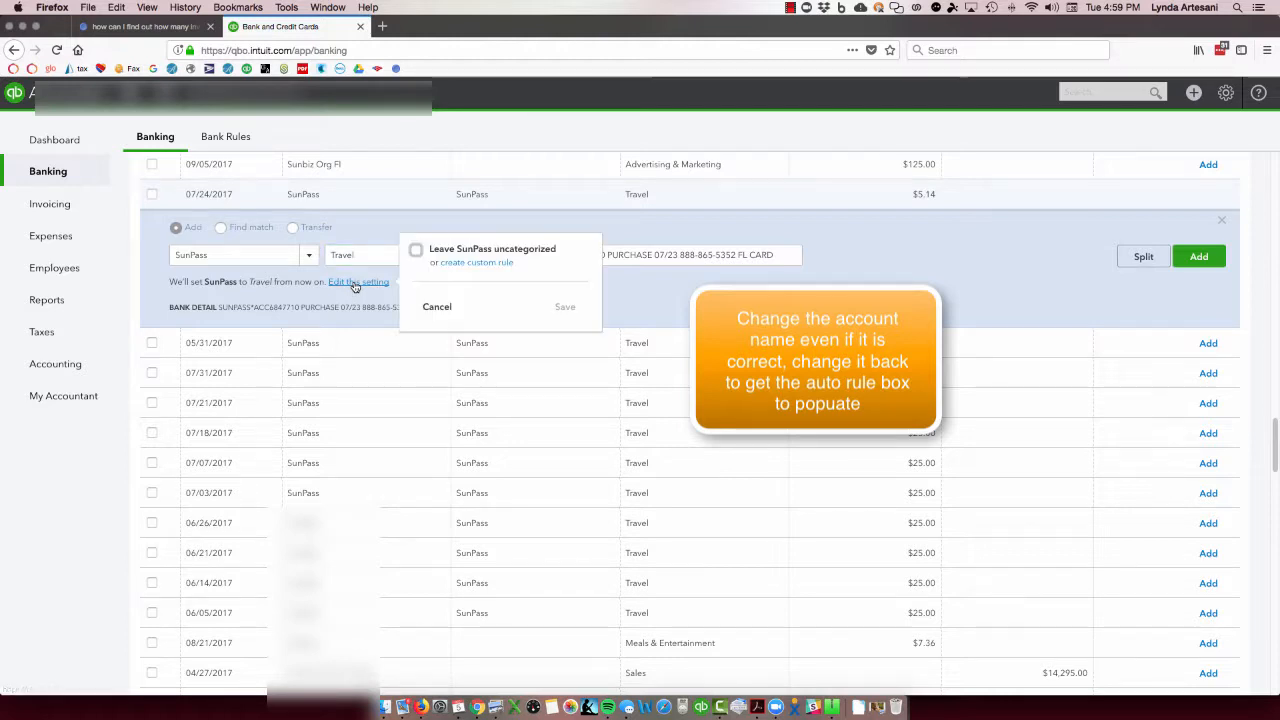
{"action": "left_click", "coordinate": [457, 266]}
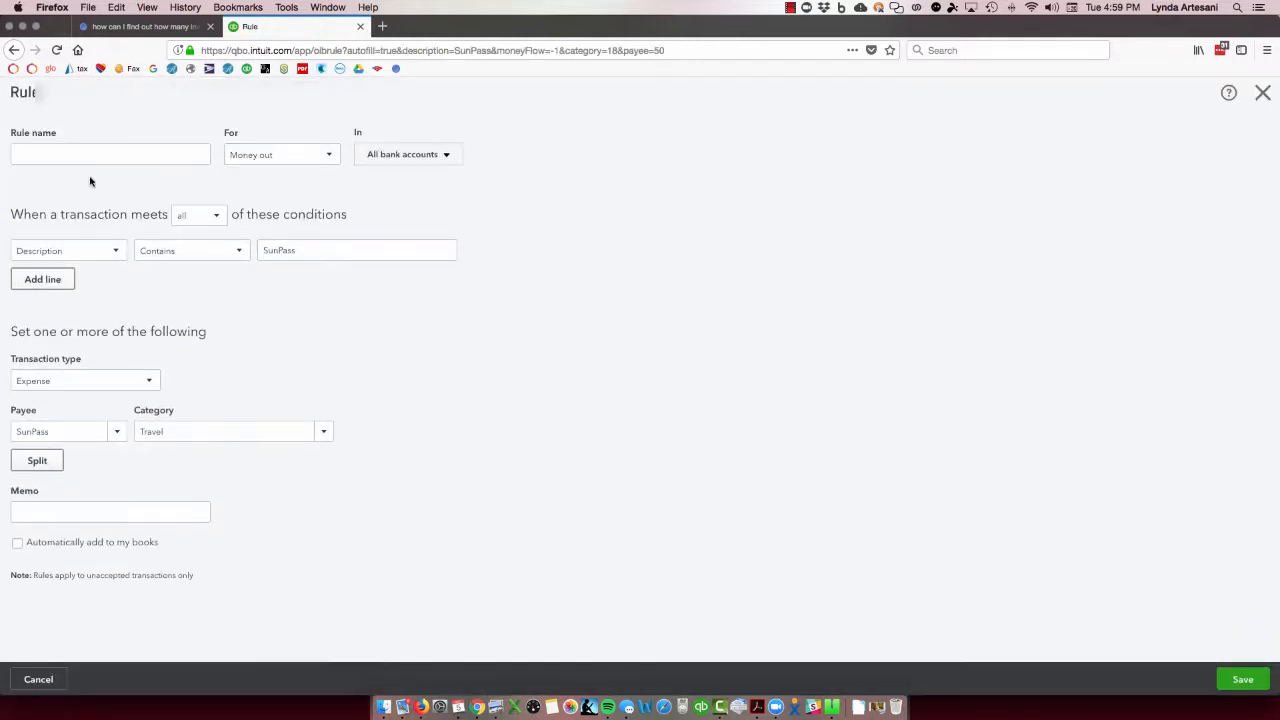
{"action": "left_click", "coordinate": [47, 150]}
{"action": "right_click", "coordinate": [49, 148]}
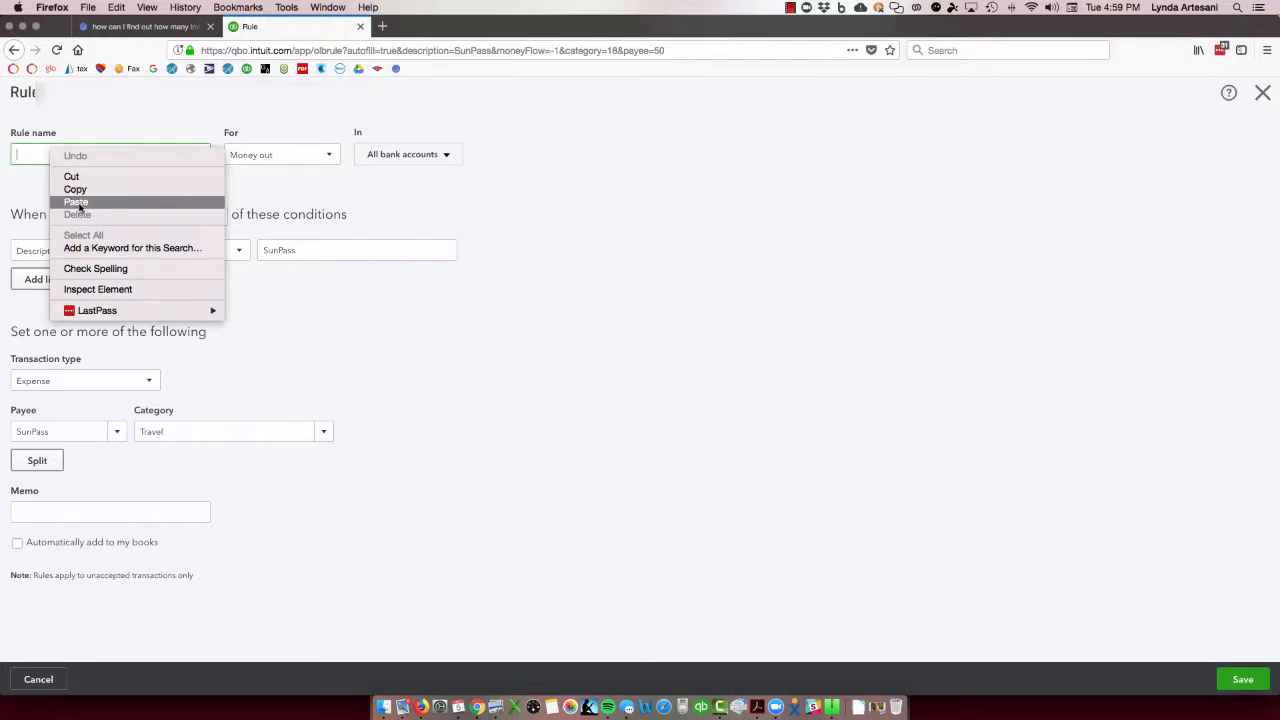
{"action": "left_click", "coordinate": [76, 203]}
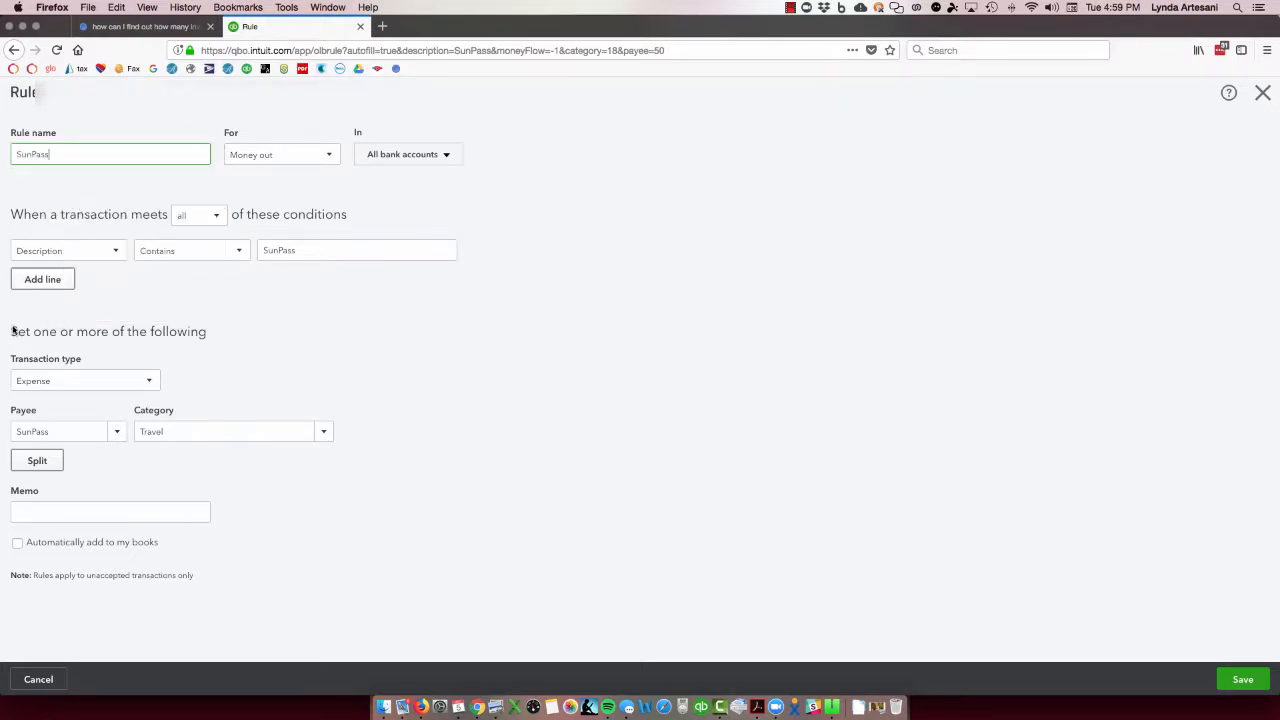
{"action": "left_click", "coordinate": [16, 543]}
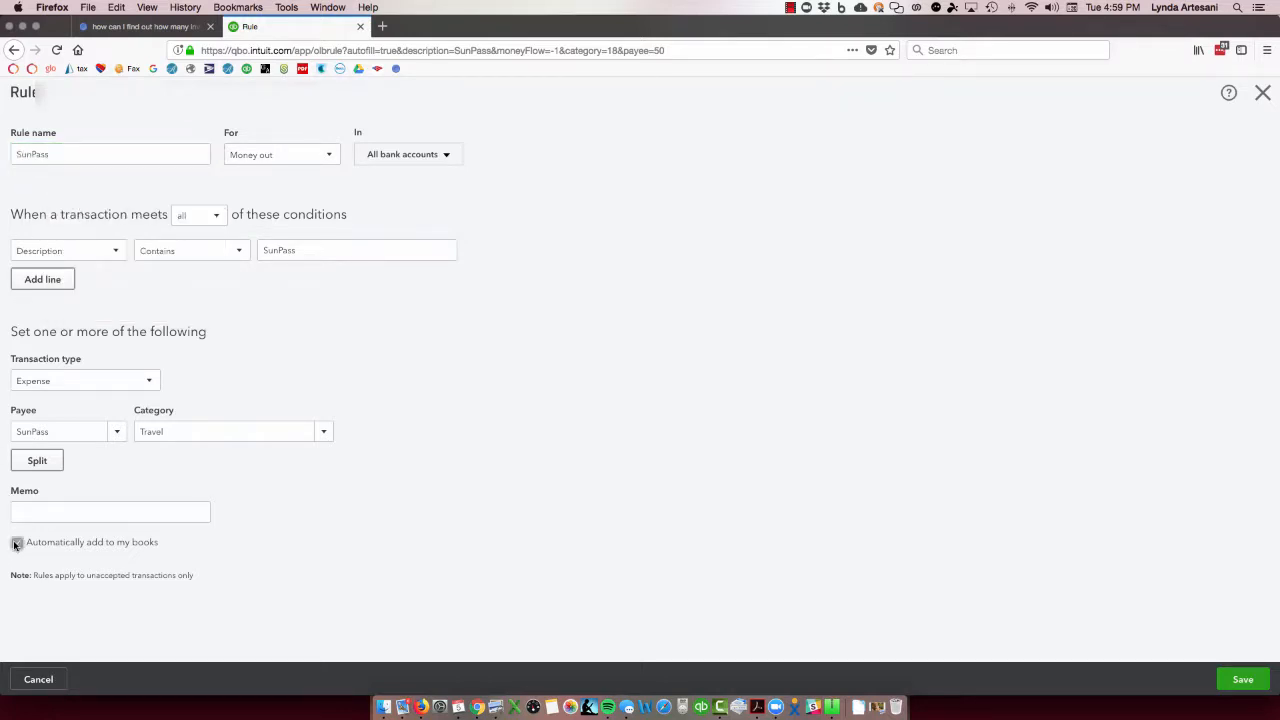
{"action": "left_click", "coordinate": [1243, 680]}
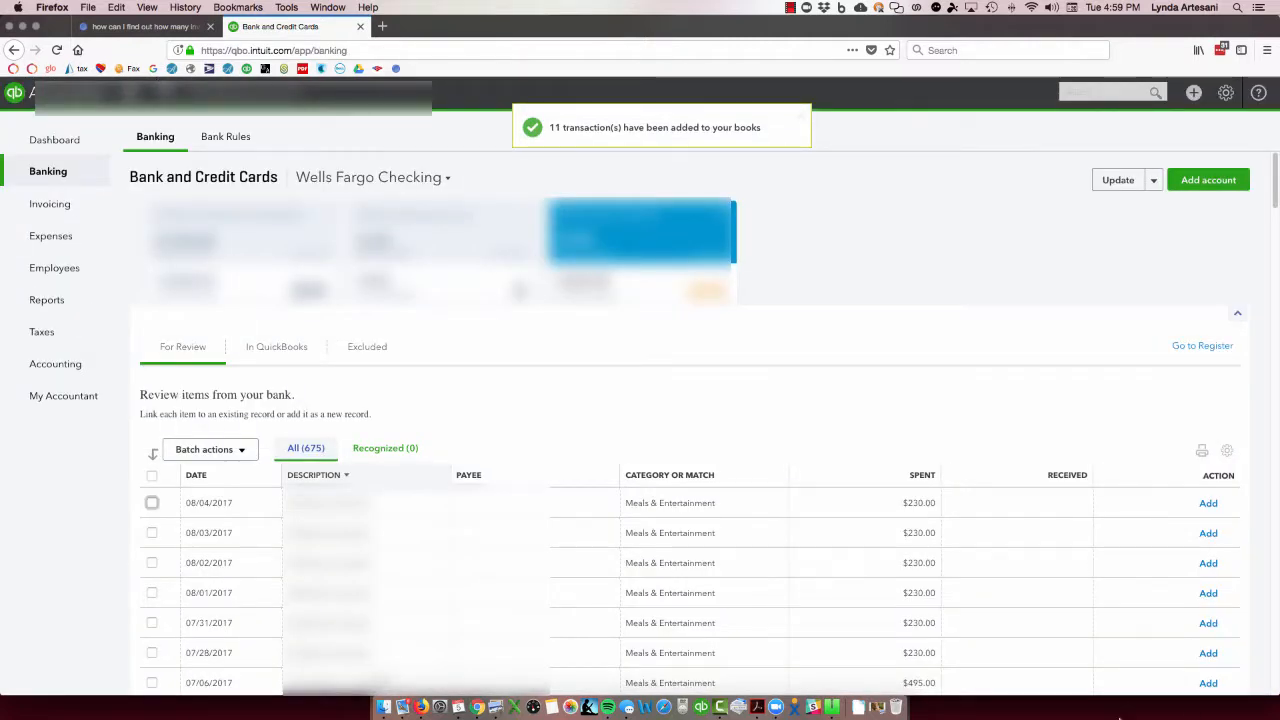
- Copy the 09/05/2017 transaction's description Sunbiz Org Fl into its payee and save it as a new vendor
{"action": "scroll", "coordinate": [1250, 687], "scroll_direction": "down", "scroll_amount": 15}
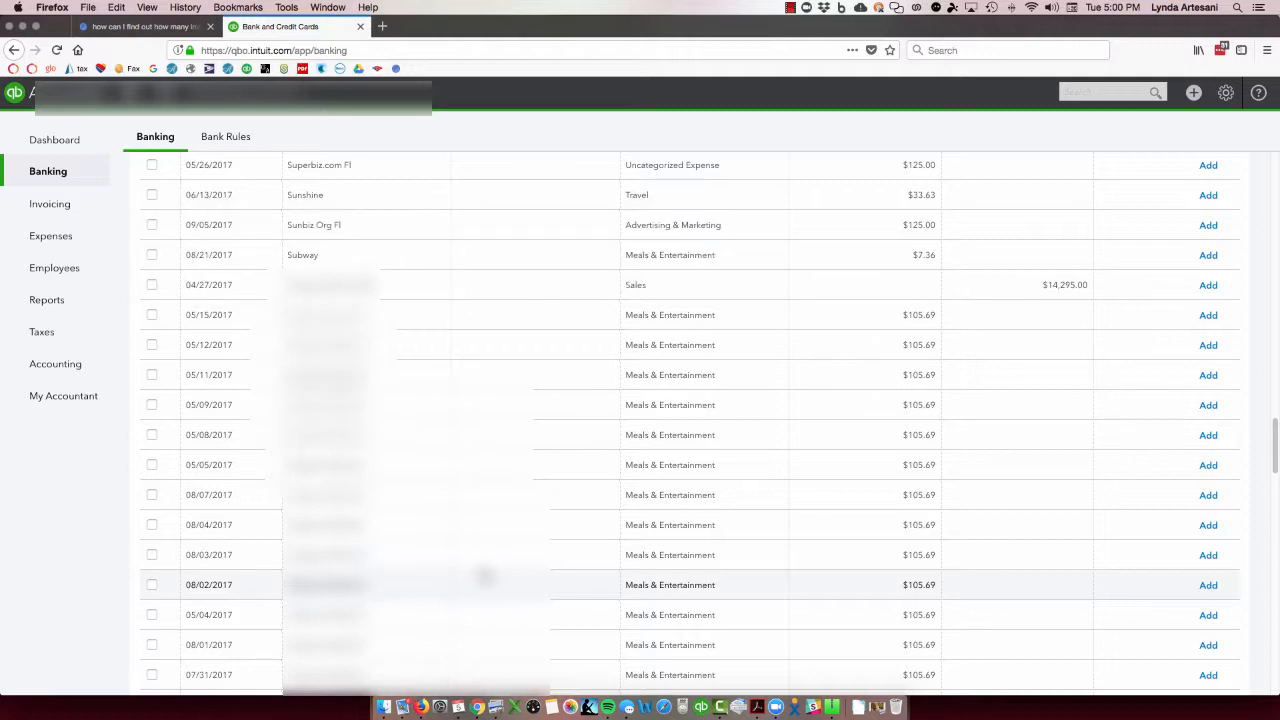
{"action": "left_click", "coordinate": [349, 229]}
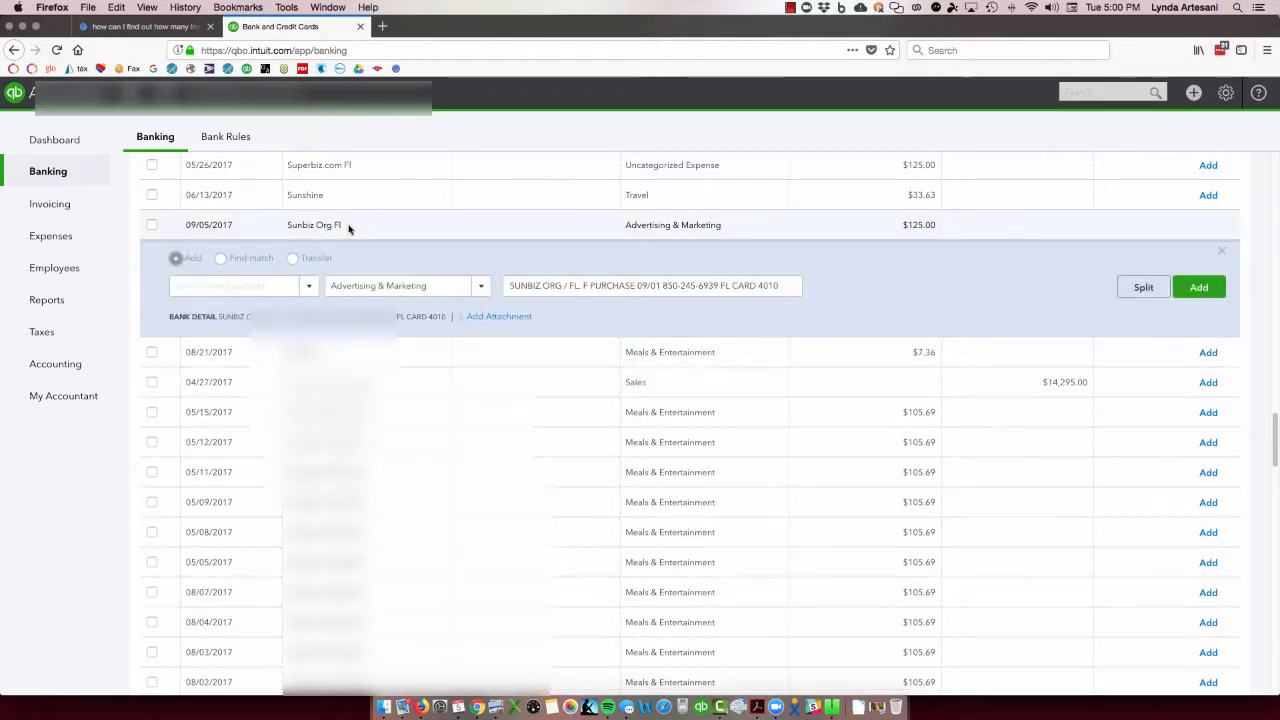
{"action": "left_click_drag", "start_coordinate": [349, 229], "coordinate": [286, 224]}
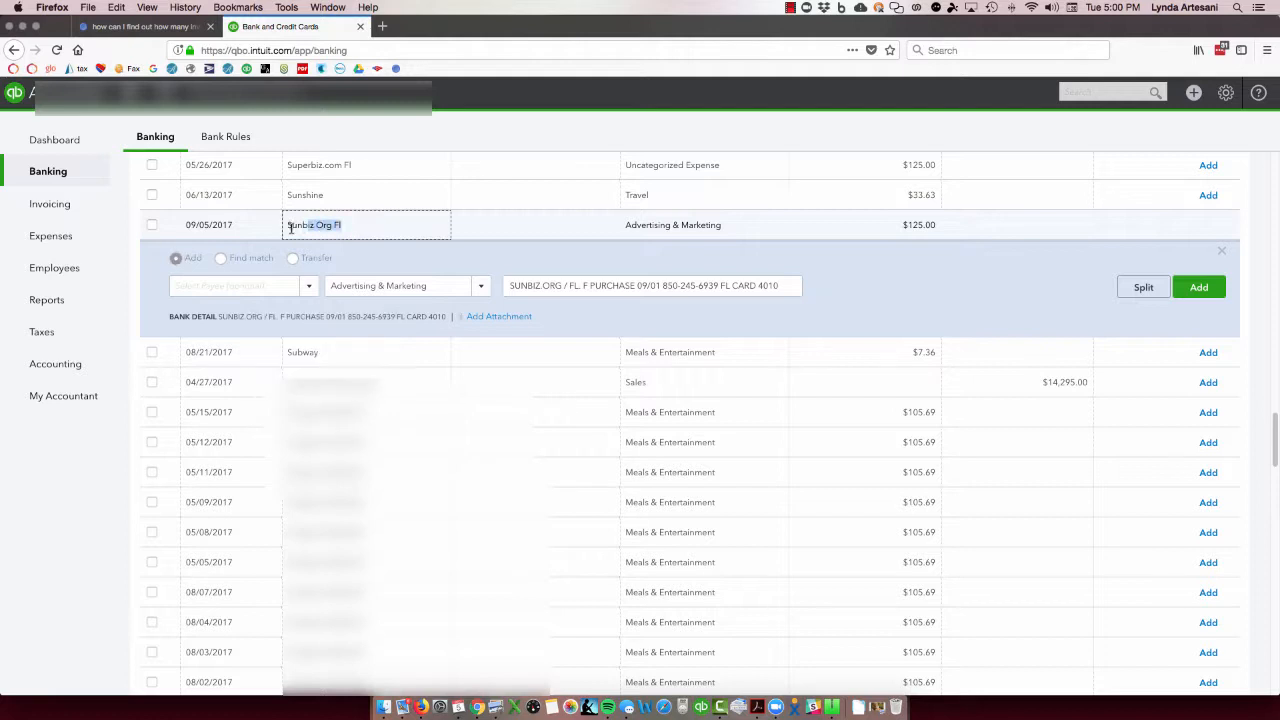
{"action": "right_click", "coordinate": [310, 224]}
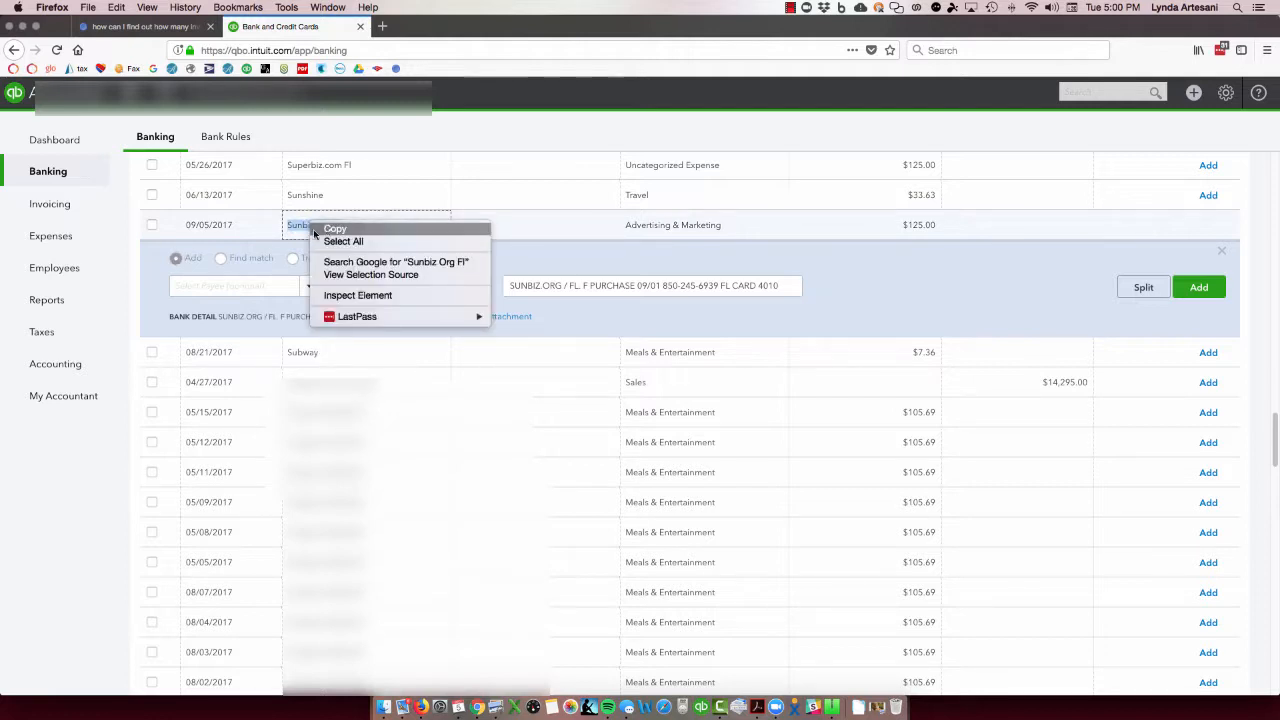
{"action": "left_click", "coordinate": [330, 229]}
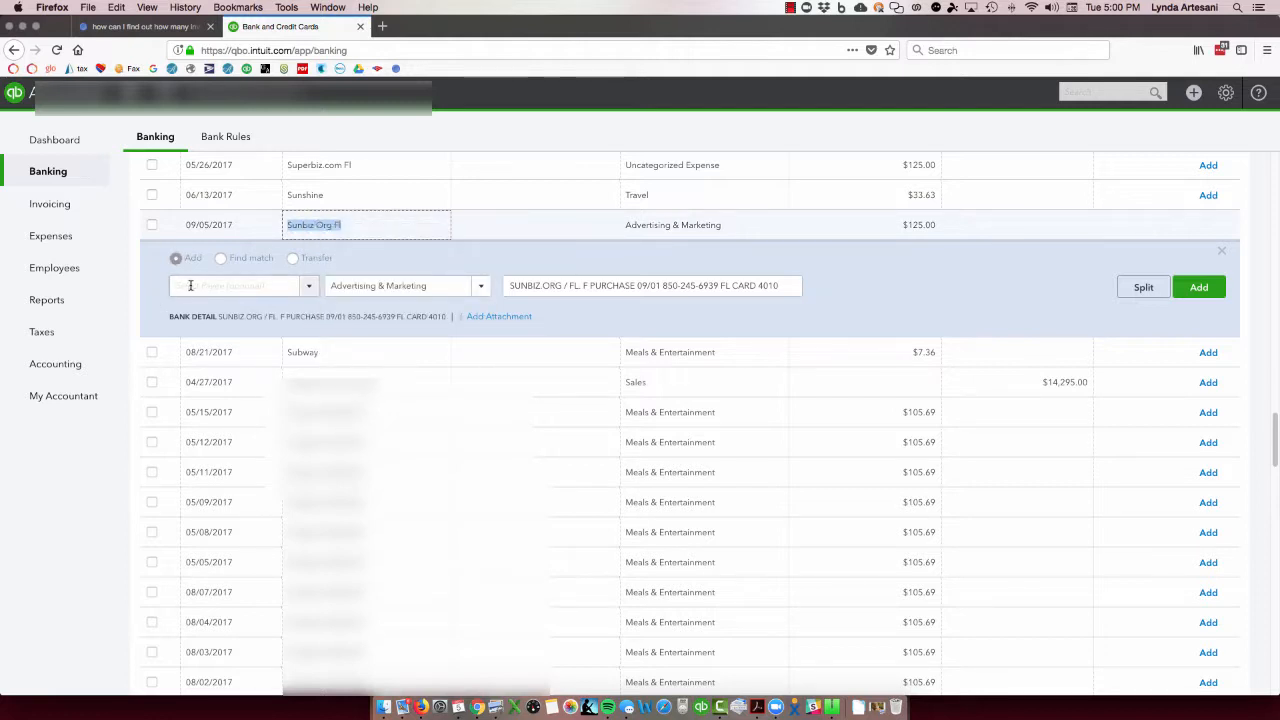
{"action": "right_click", "coordinate": [190, 285]}
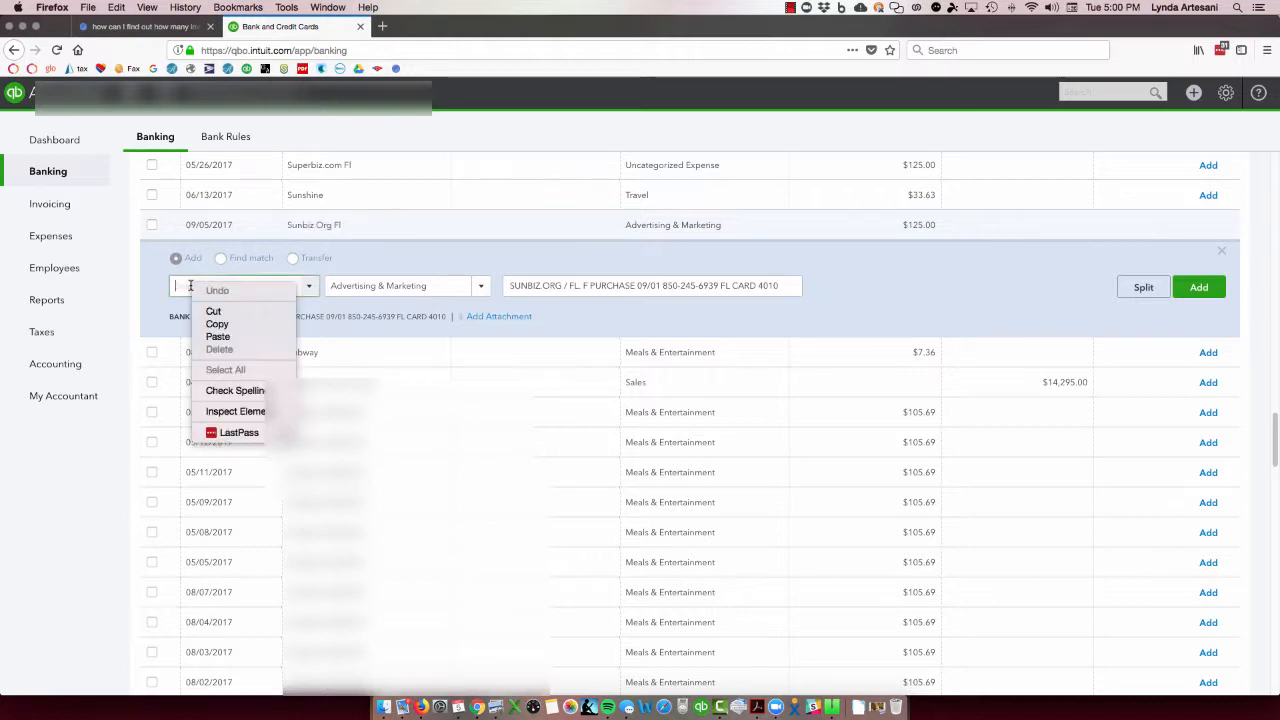
{"action": "left_click", "coordinate": [221, 338]}
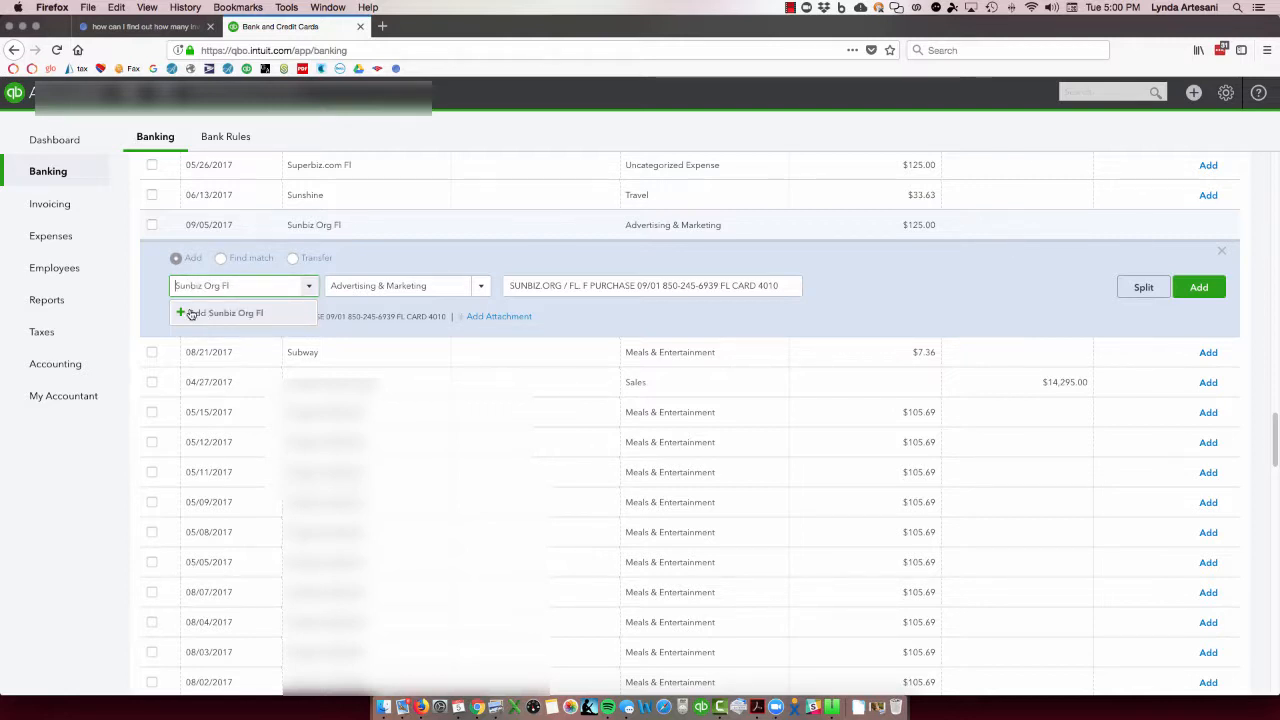
{"action": "left_click", "coordinate": [191, 314]}
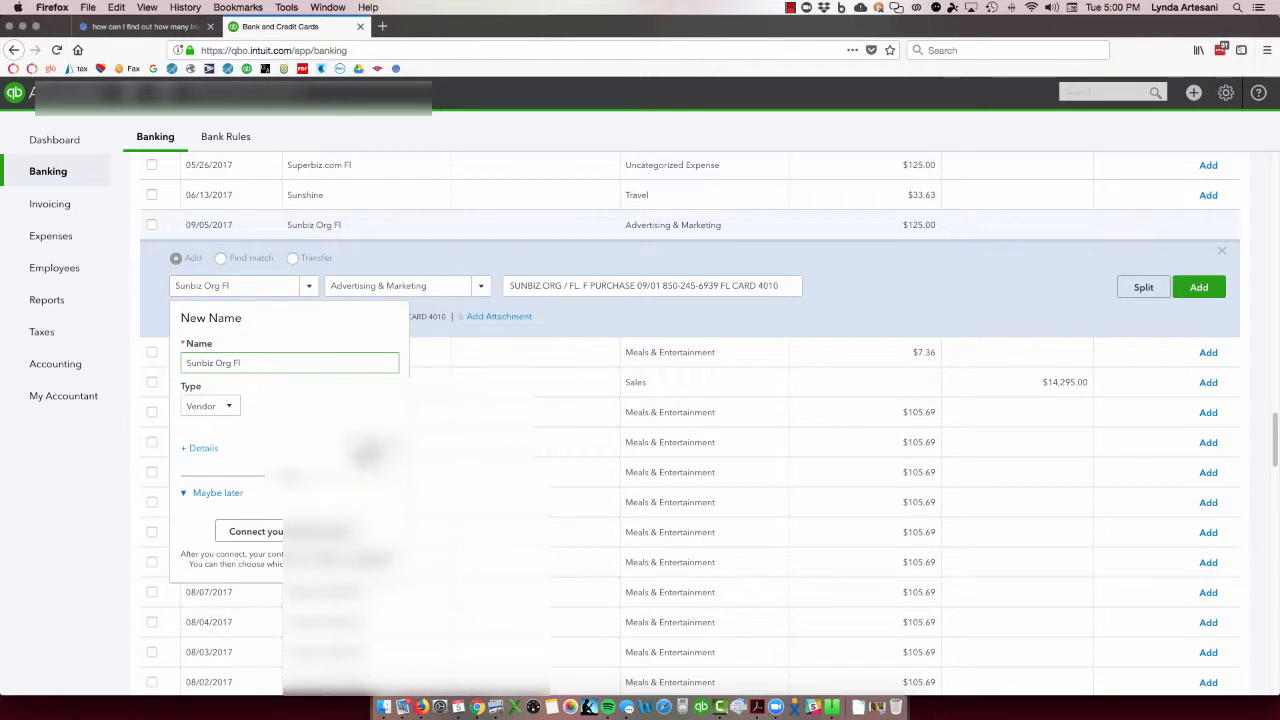
{"action": "key", "text": "Return"}
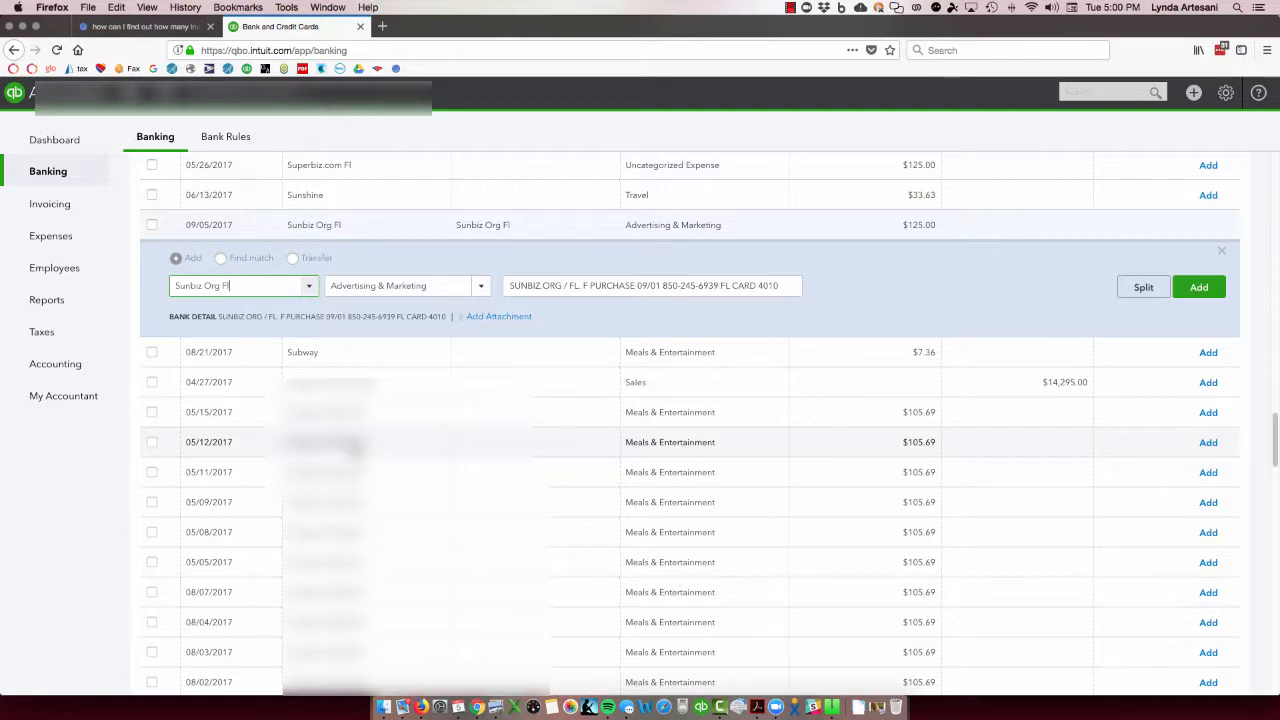
- Set the Sunbiz Org Fl transaction's category to a new expense account named Filing Fee Expense, with detail type Office/General Administrative Expenses
{"action": "left_click", "coordinate": [434, 288]}
{"action": "type", "text": "Fi"}
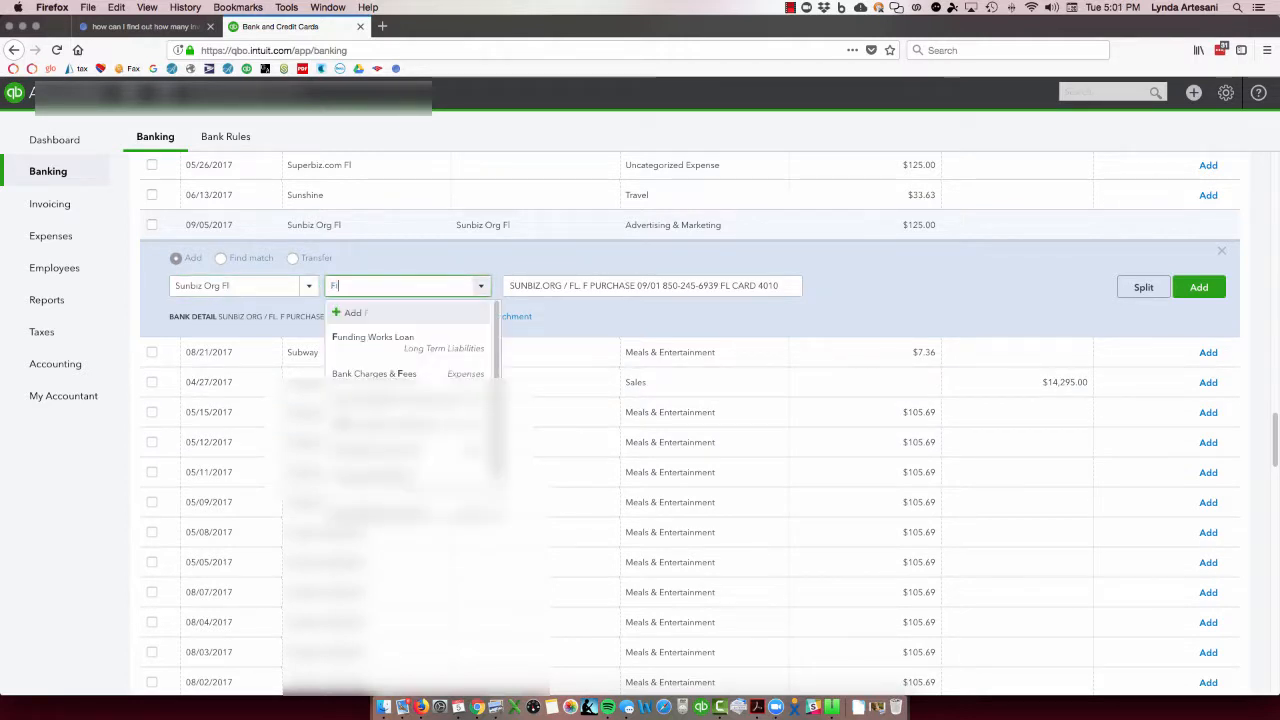
{"action": "type", "text": "ling Fee Expense"}
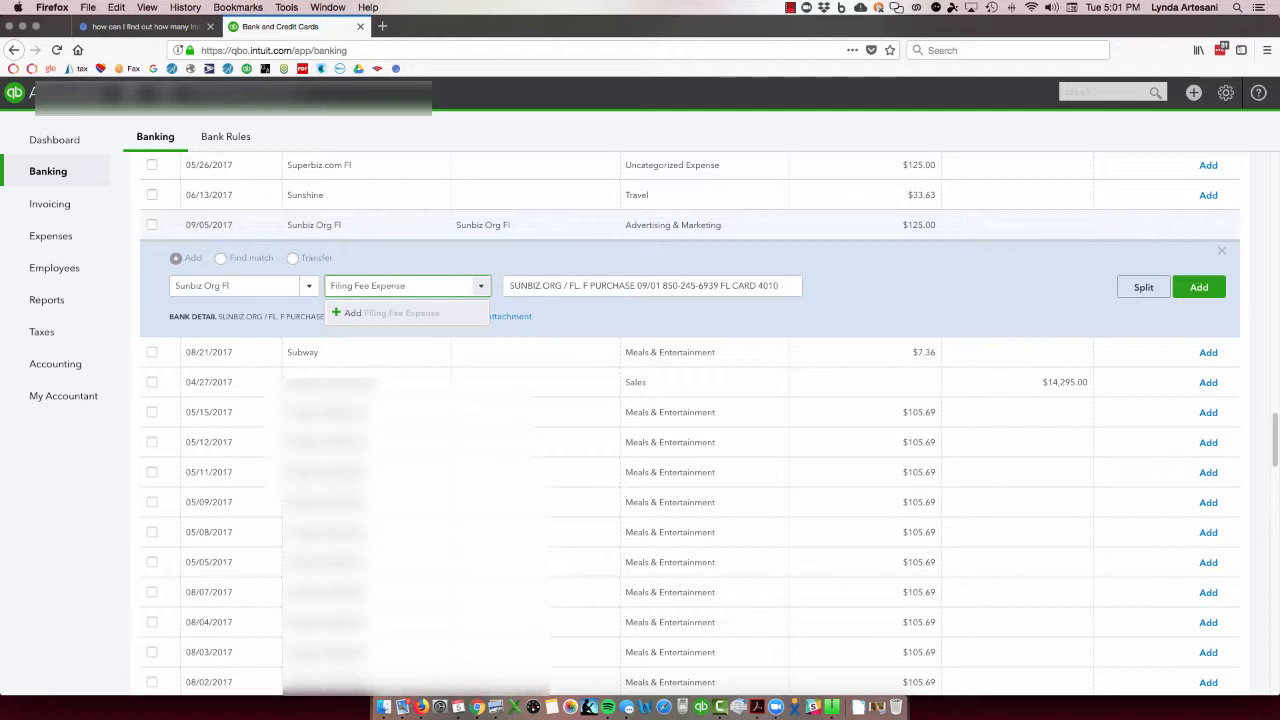
{"action": "key", "text": "Tab"}
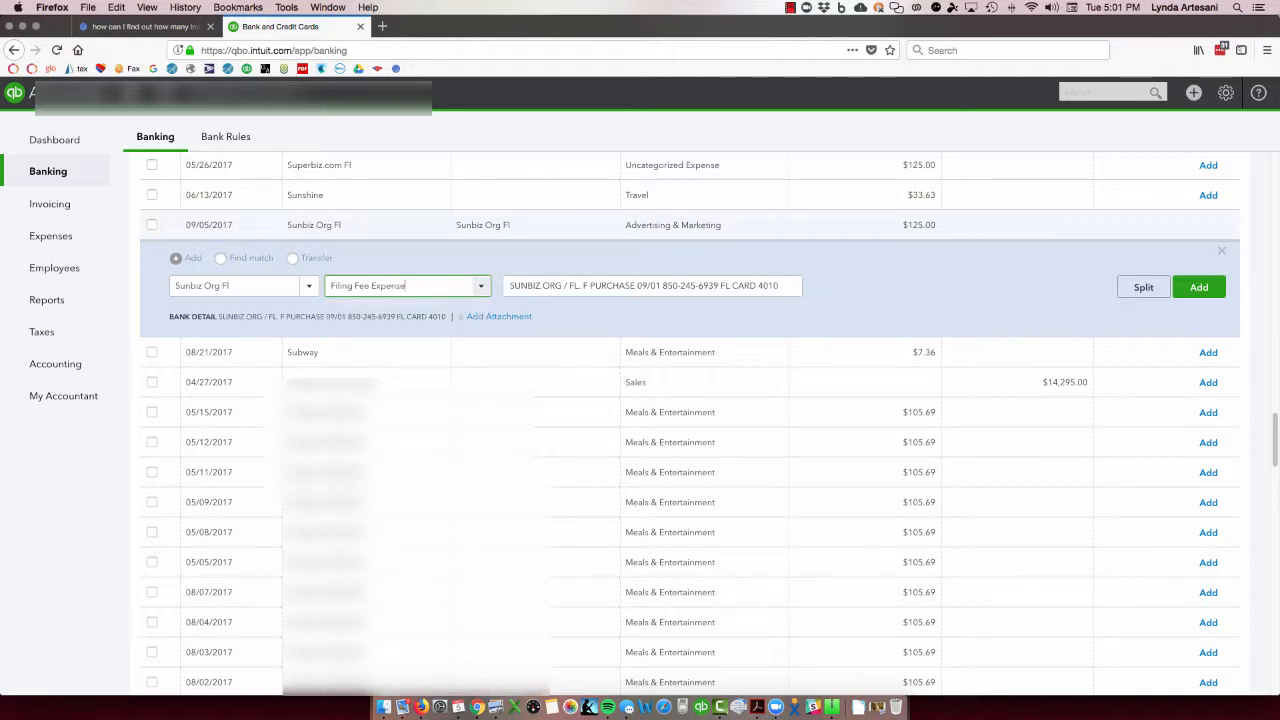
{"action": "left_click", "coordinate": [506, 281]}
{"action": "left_click", "coordinate": [533, 453]}
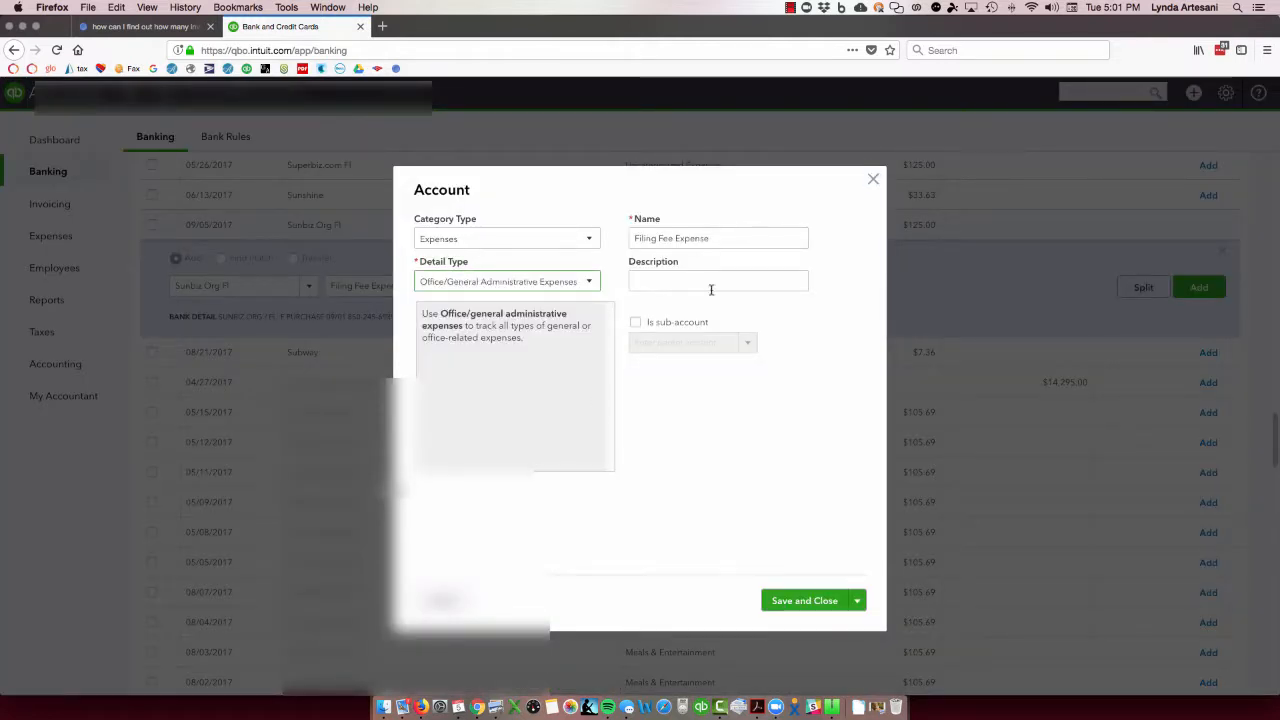
{"action": "left_click", "coordinate": [792, 601]}
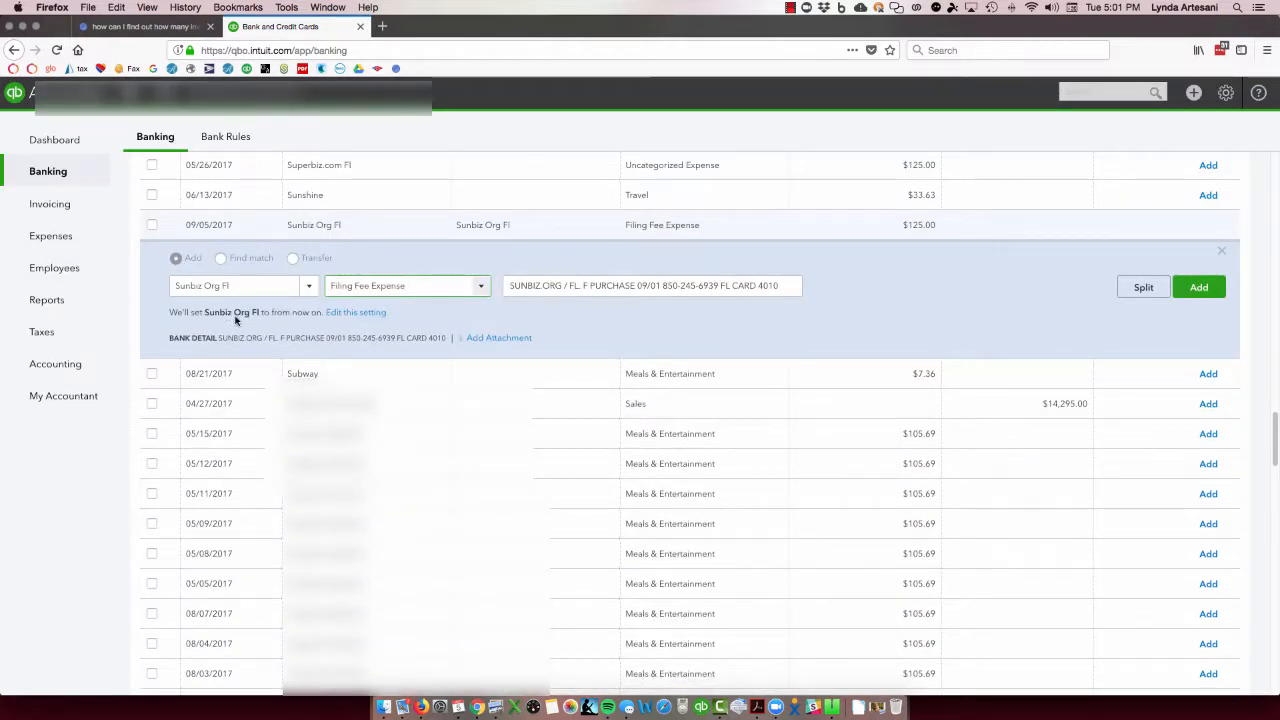
- Create and save a custom rule named Sunbiz Org Fl from the categorization setting, with automatic adding to the books enabled
{"action": "left_click", "coordinate": [358, 312]}
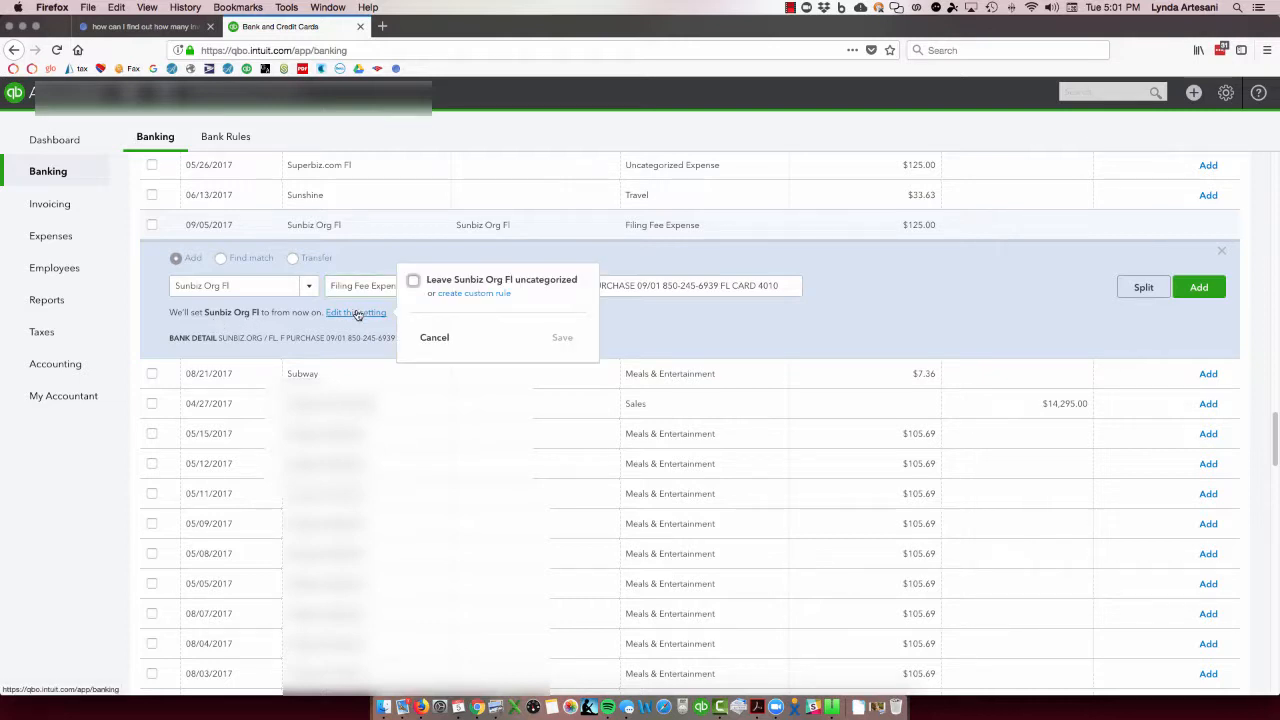
{"action": "left_click", "coordinate": [462, 299]}
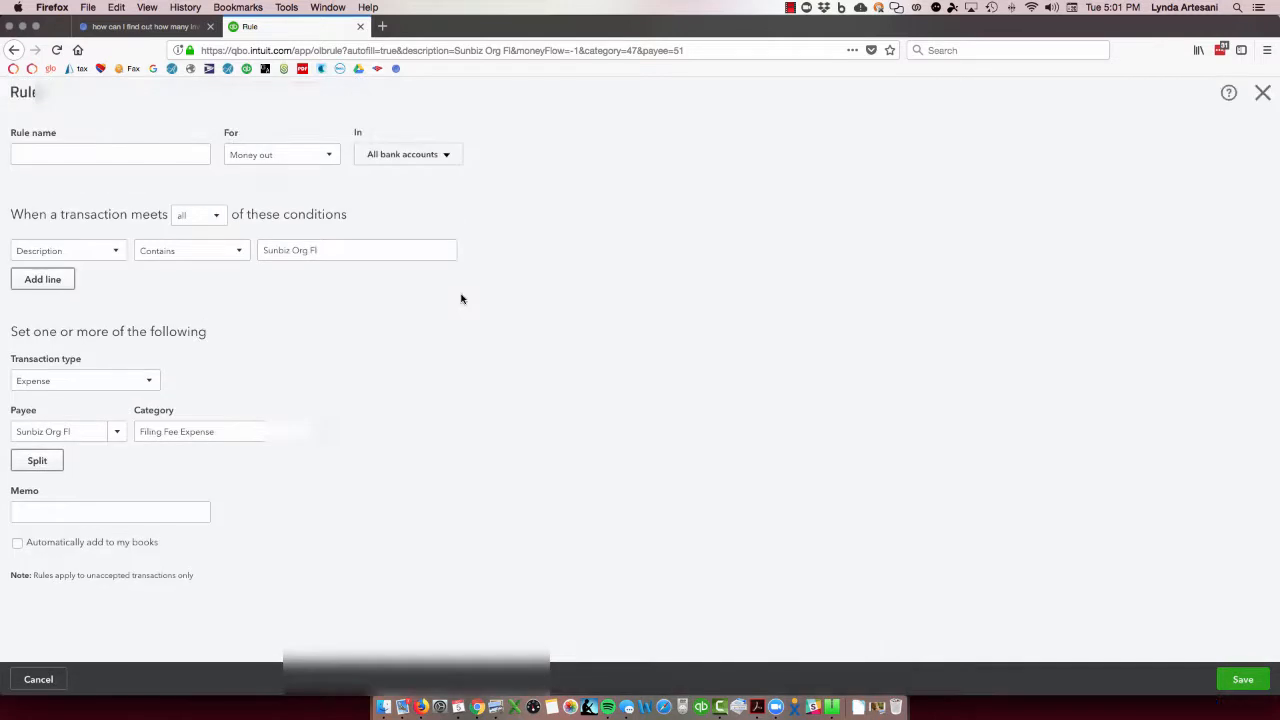
{"action": "left_click", "coordinate": [20, 158]}
{"action": "right_click", "coordinate": [22, 158]}
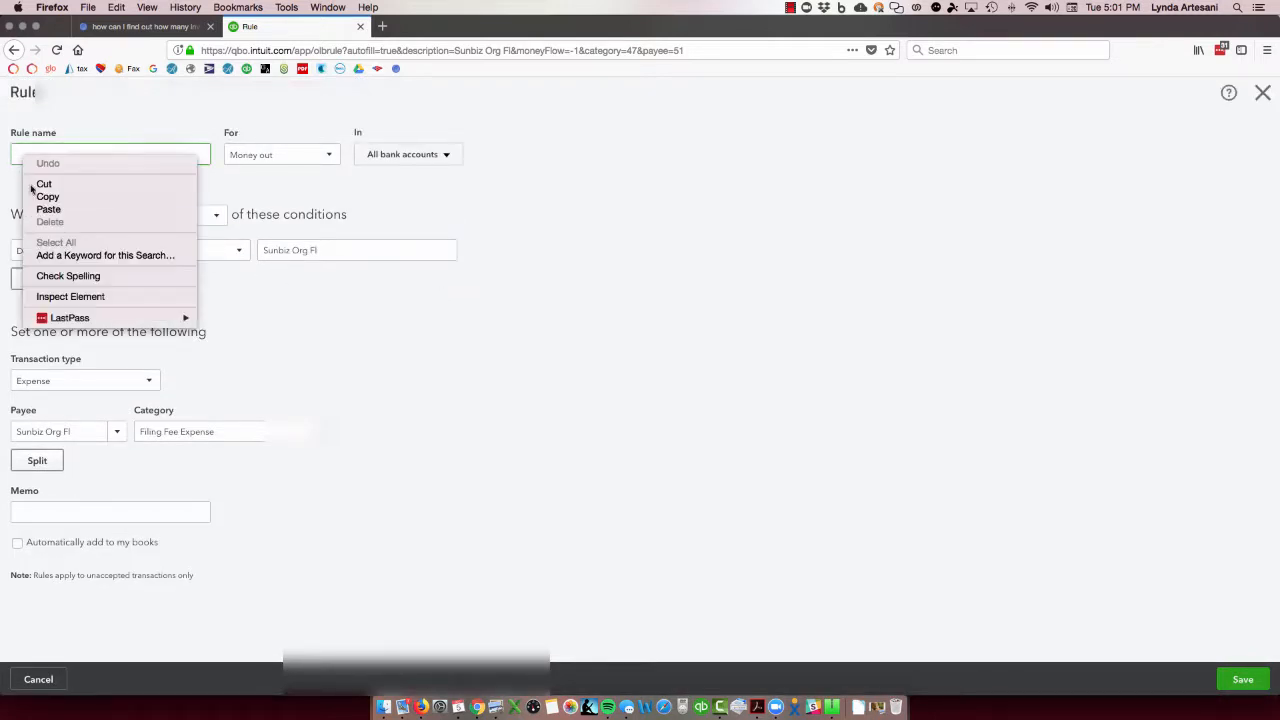
{"action": "left_click", "coordinate": [42, 209]}
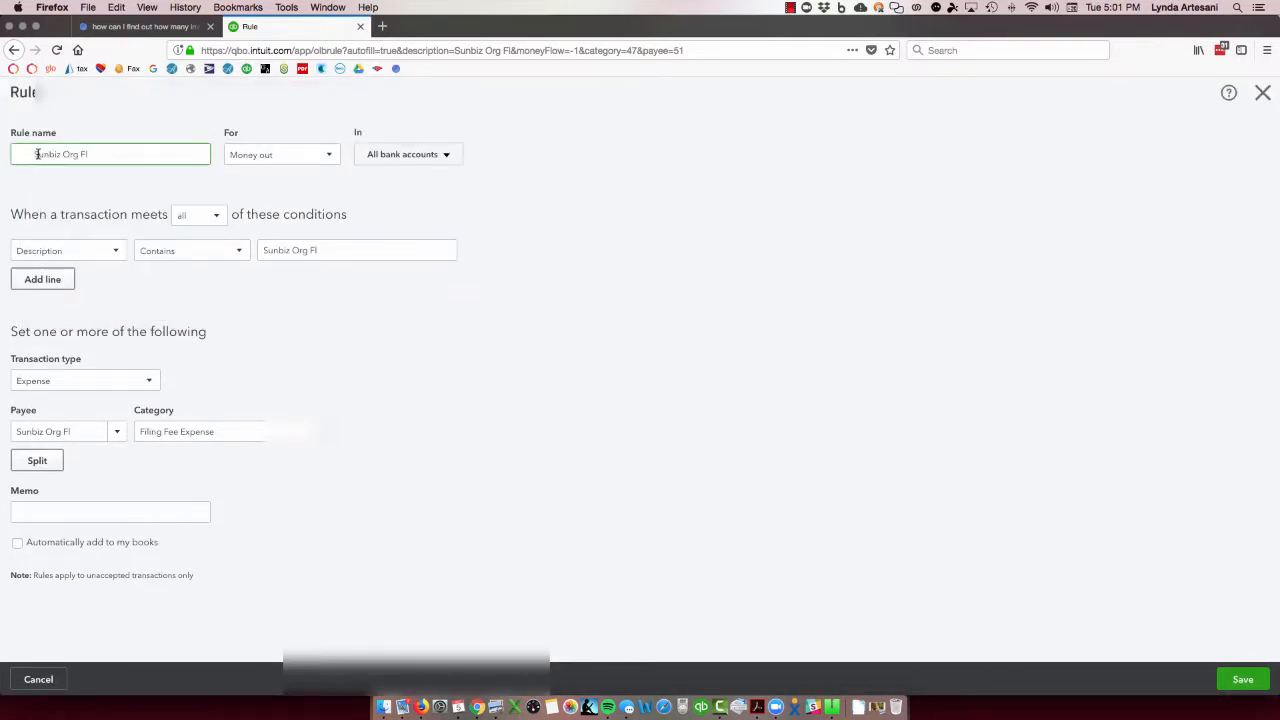
{"action": "left_click_drag", "start_coordinate": [34, 154], "coordinate": [5, 156]}
{"action": "key", "text": "BackSpace"}
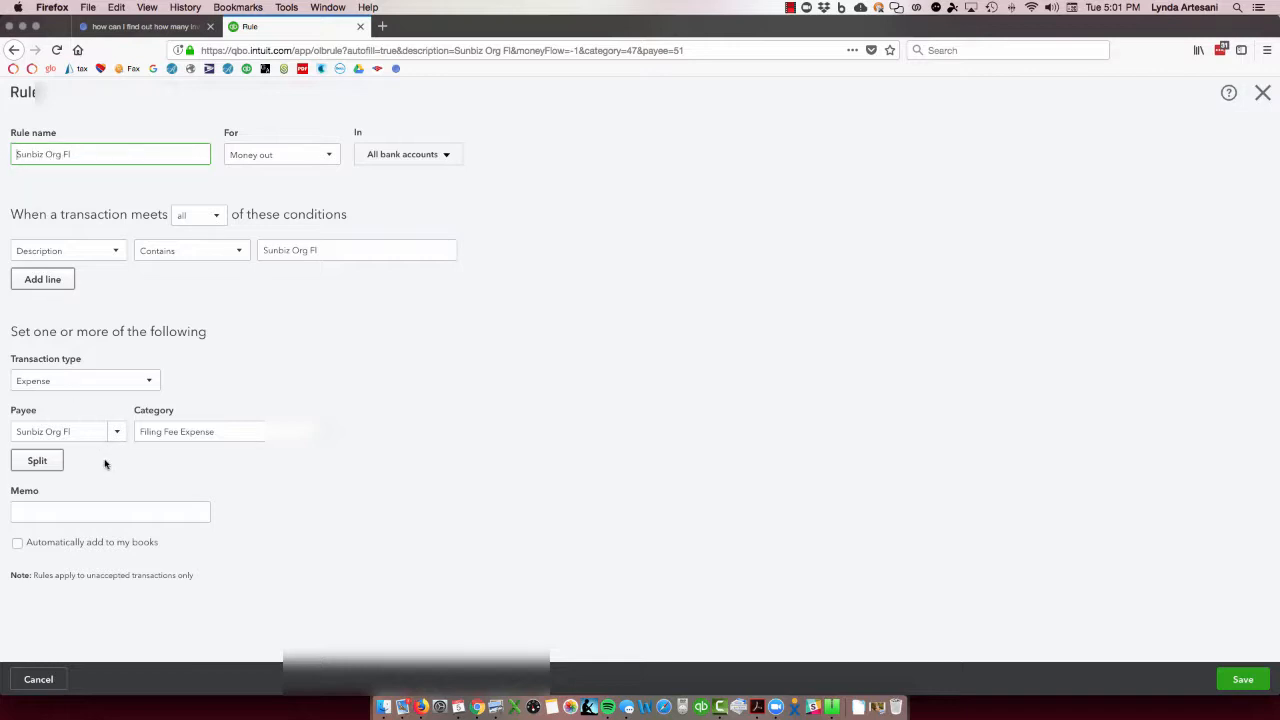
{"action": "left_click", "coordinate": [17, 543]}
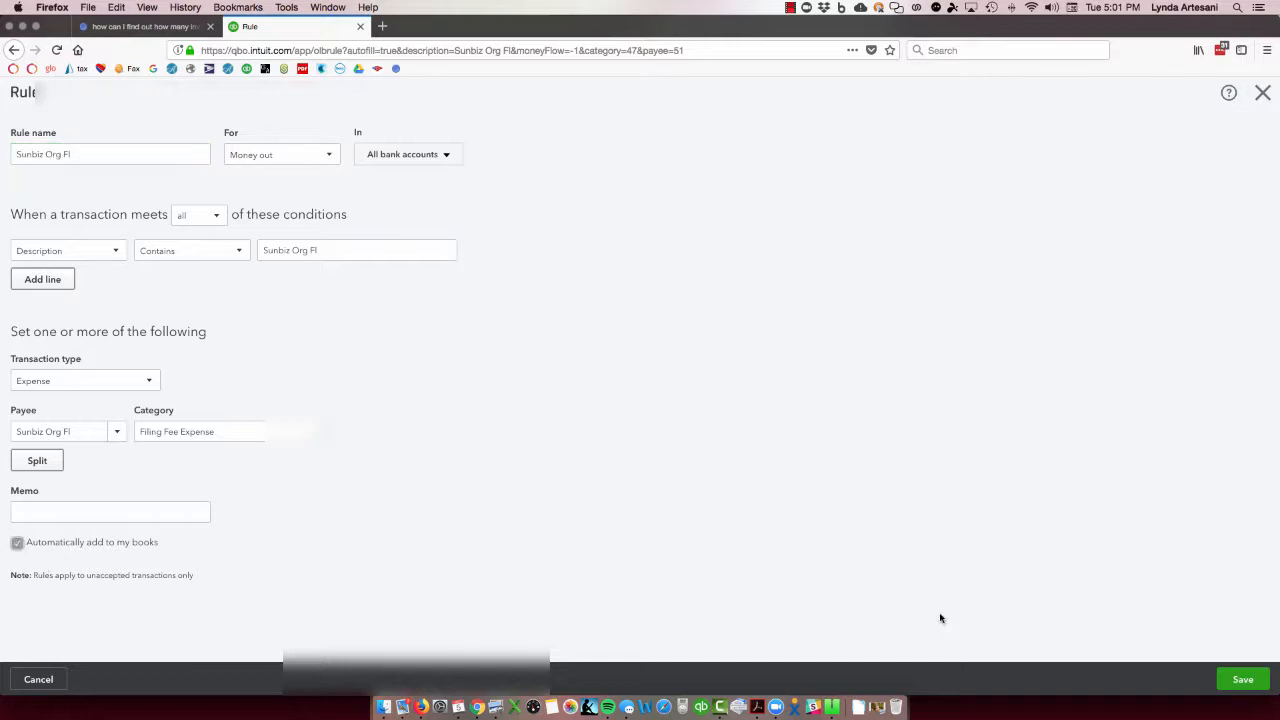
{"action": "left_click", "coordinate": [1243, 680]}
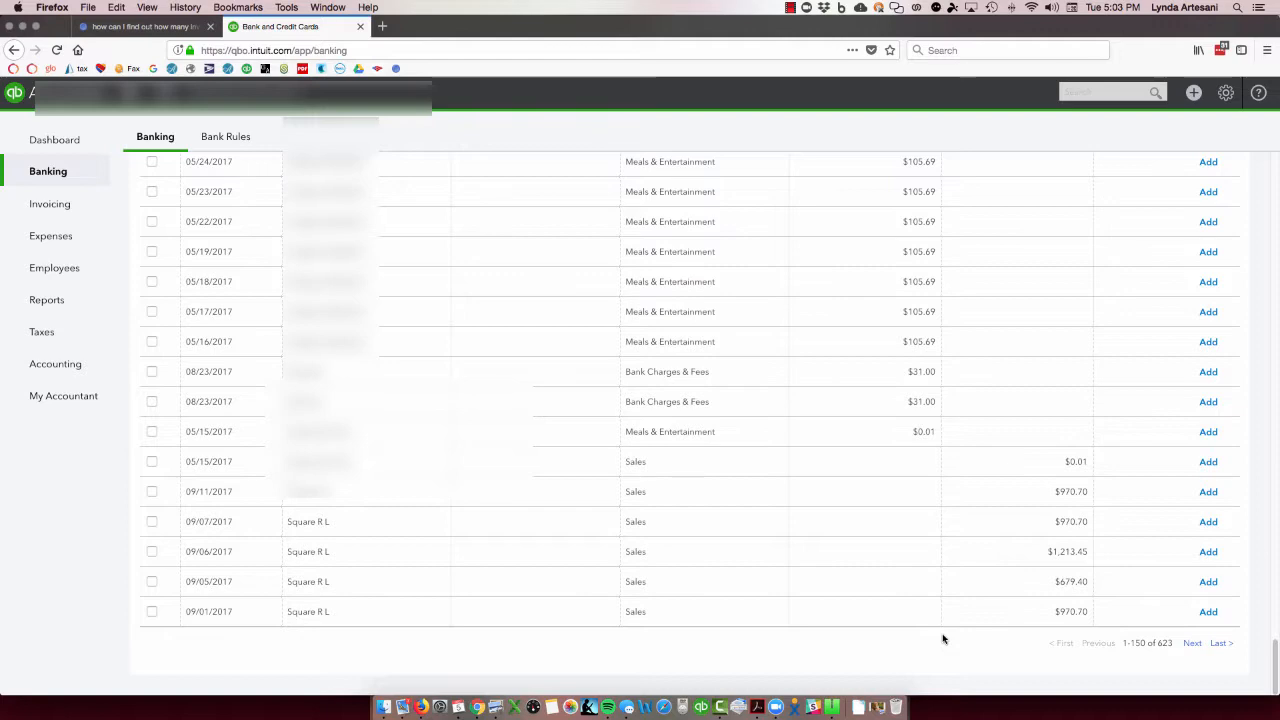
{"action": "left_click", "coordinate": [877, 707]}
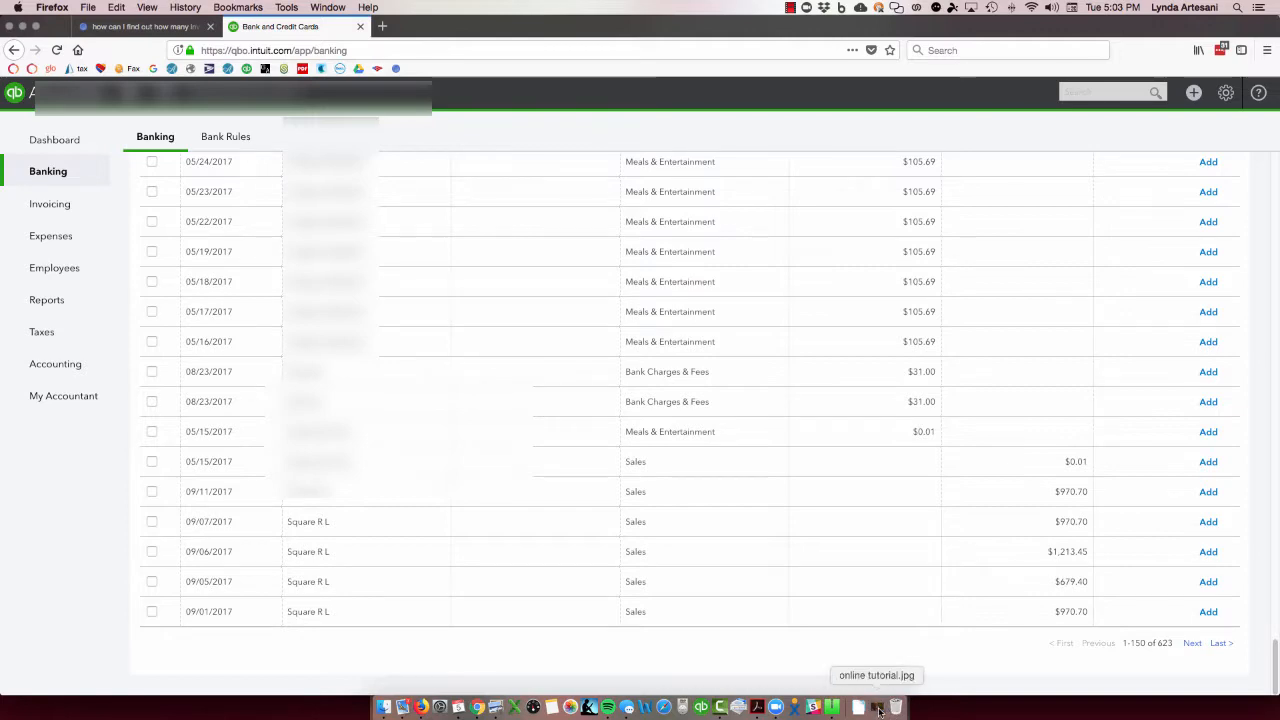